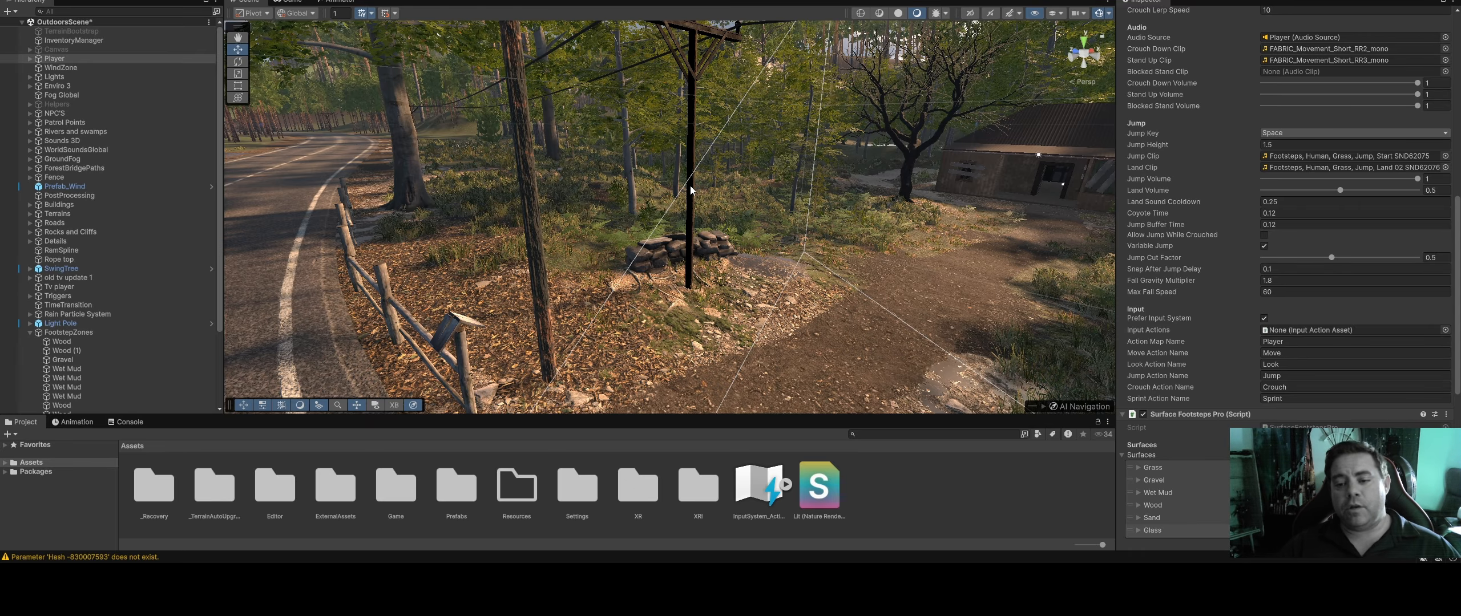
Select the Player object and examine its FPS Script settings for movement, look, grounding, crouch, audio, jump and input
right_drag(690, 190, 782, 206)
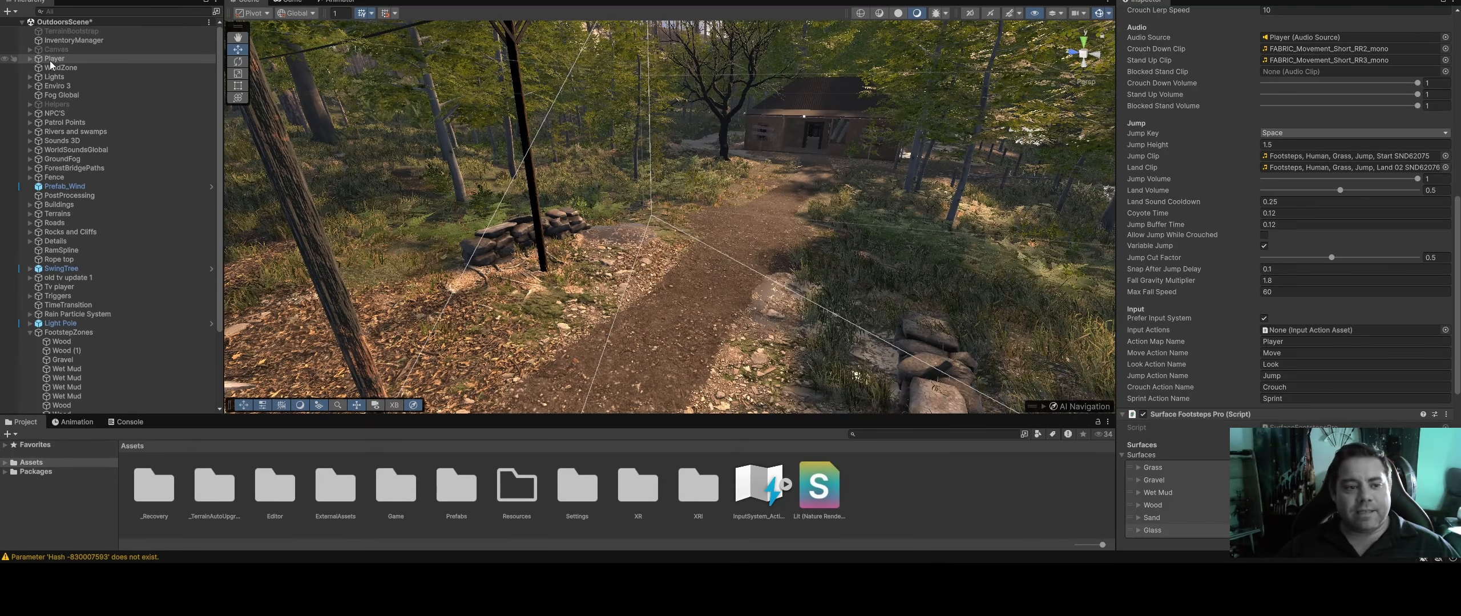
click(50, 60)
scroll(1230, 253, up, 6)
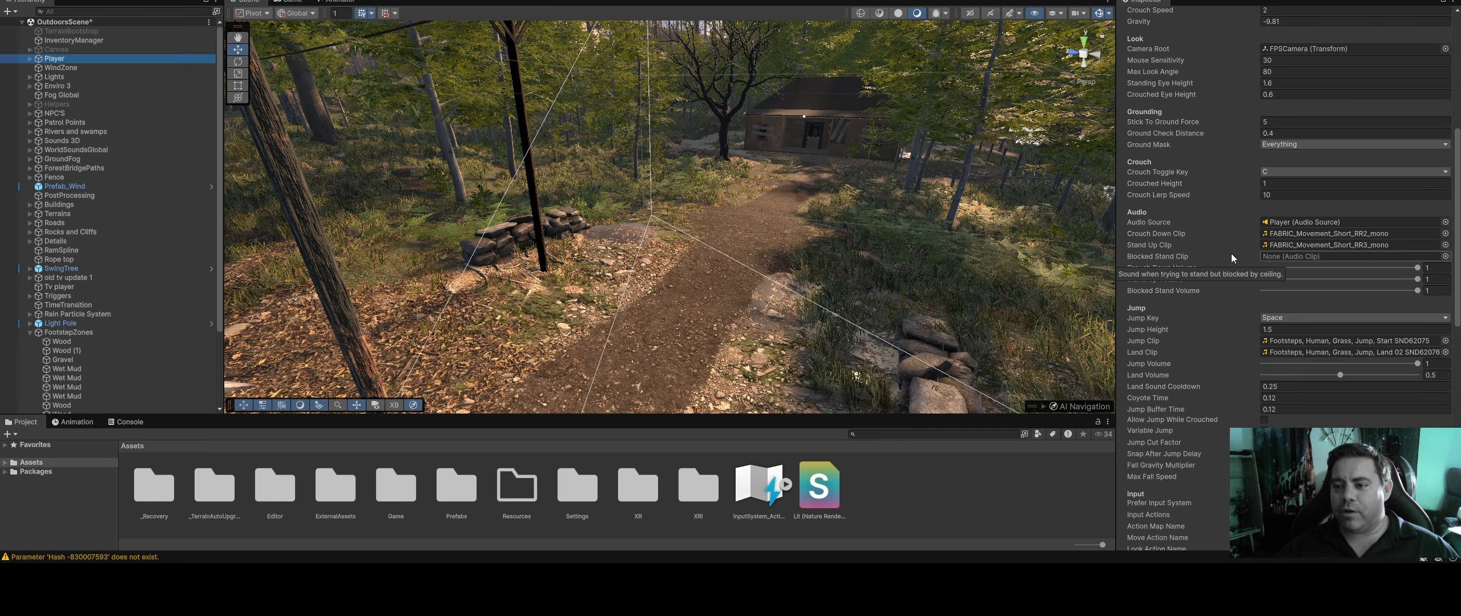
scroll(1230, 253, up, 3)
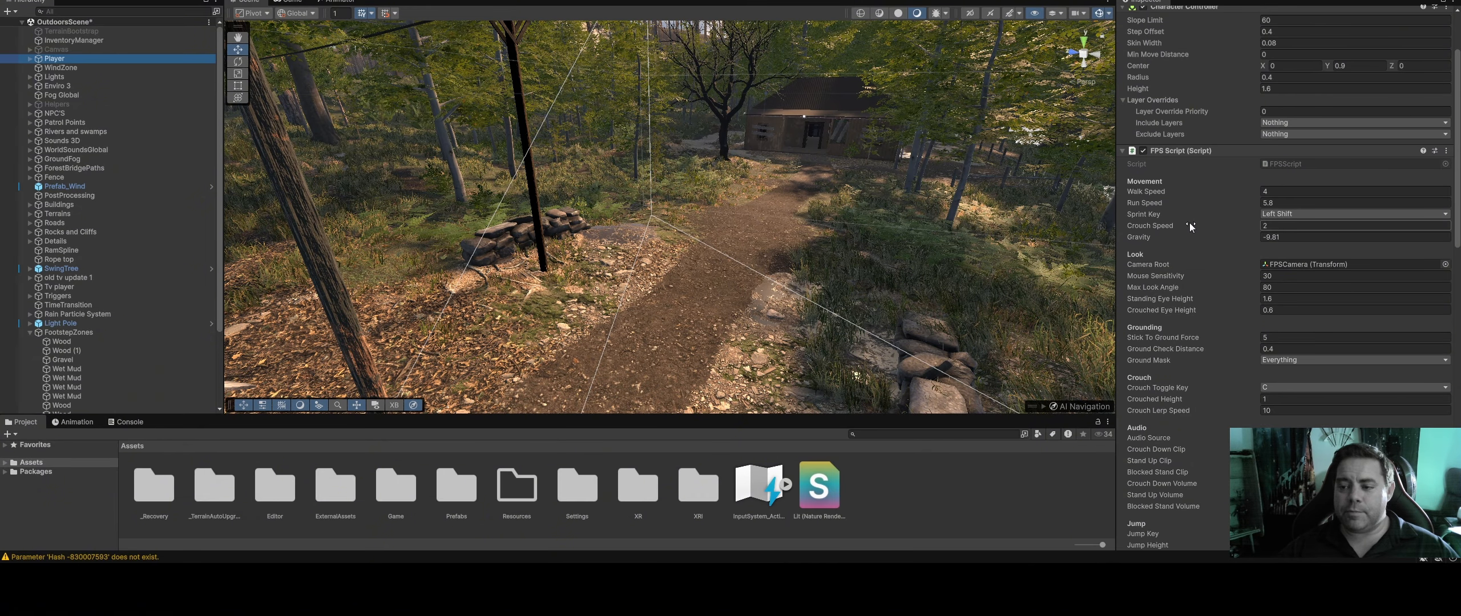
scroll(1189, 227, down, 2)
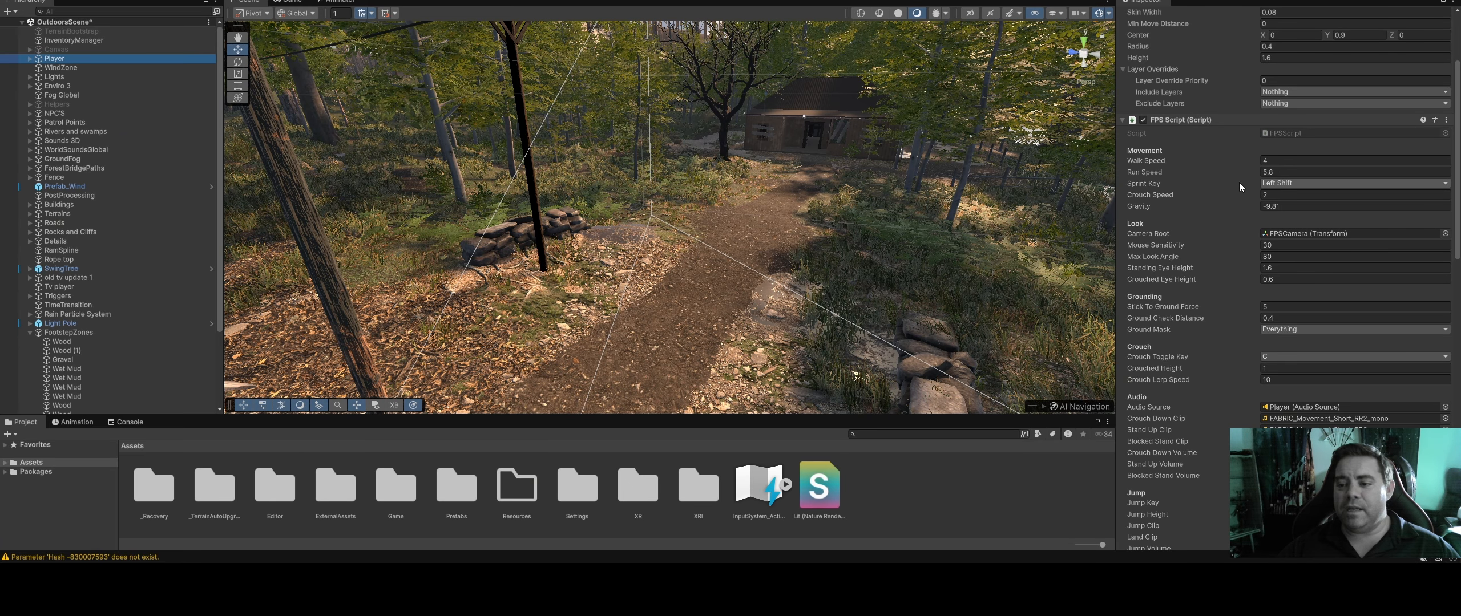
scroll(1230, 182, down, 2)
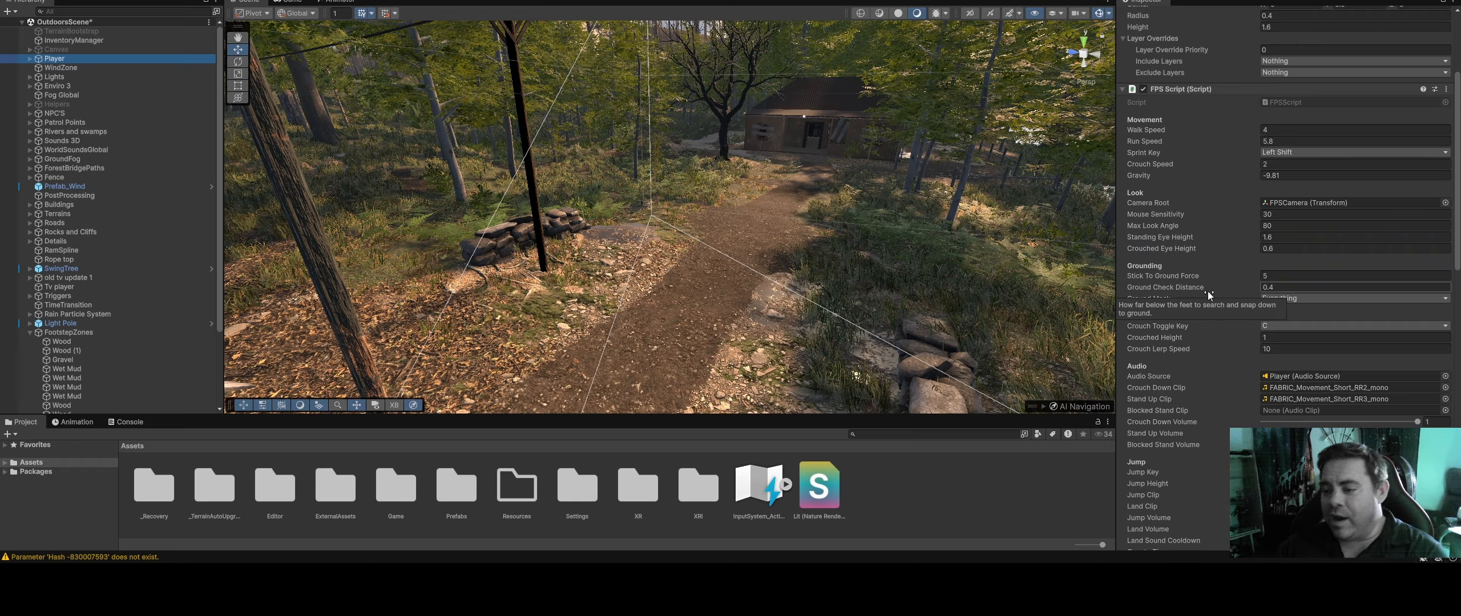
scroll(1190, 316, down, 2)
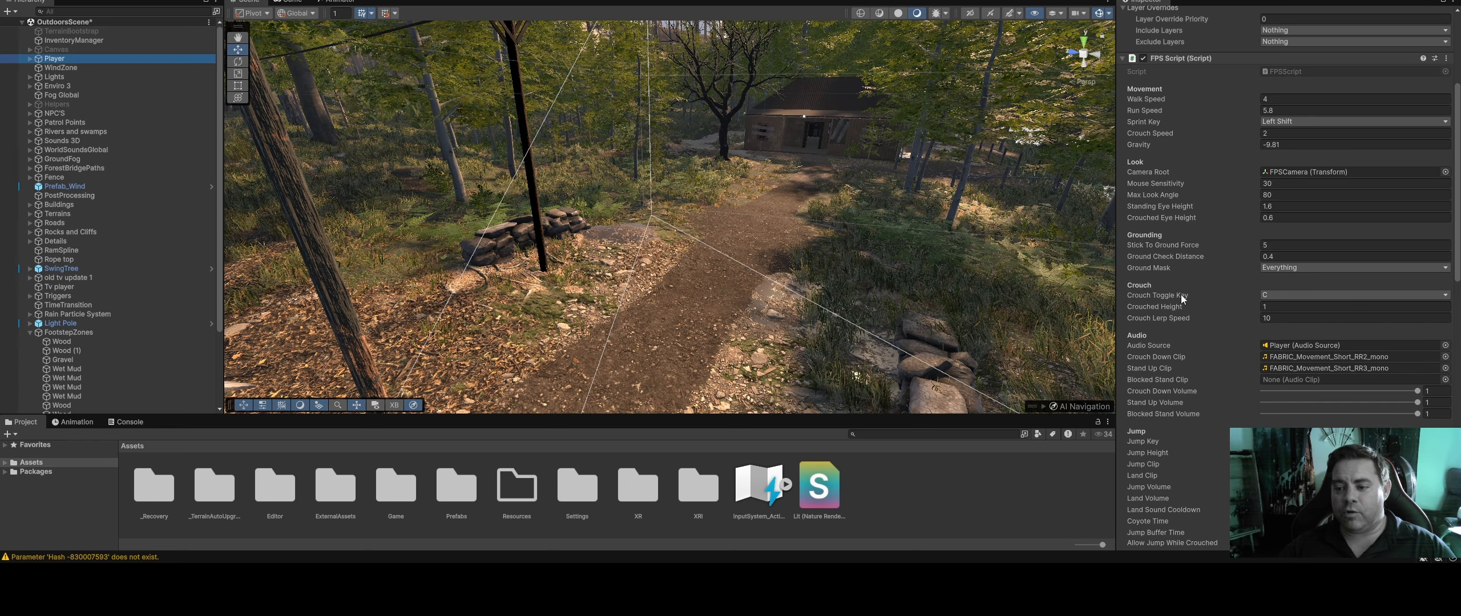
scroll(1180, 294, down, 2)
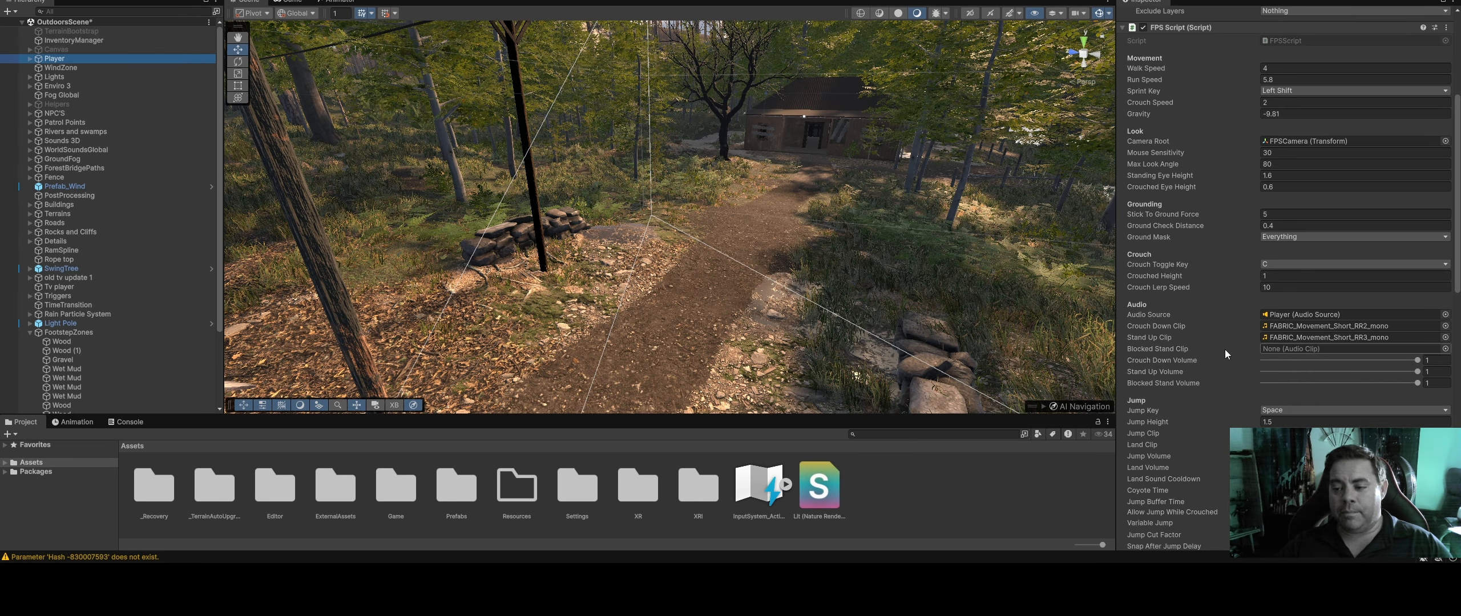
scroll(1187, 406, down, 2)
scroll(1187, 406, down, 2)
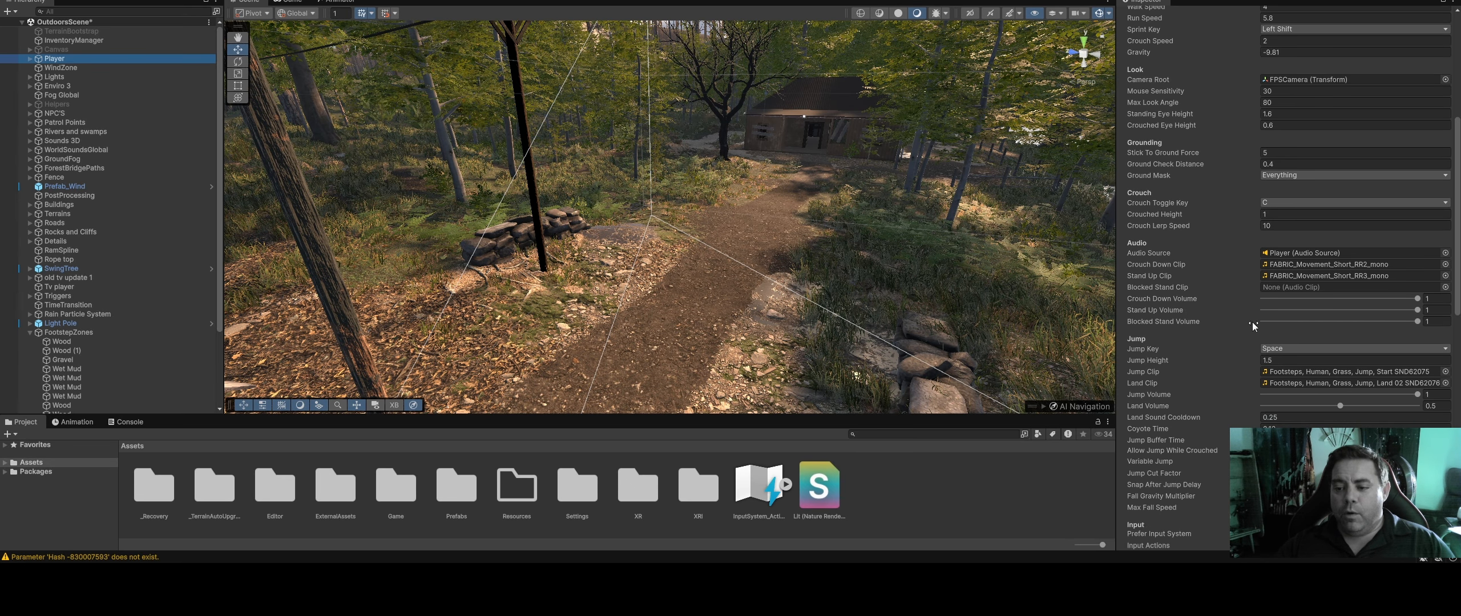
scroll(1192, 383, down, 15)
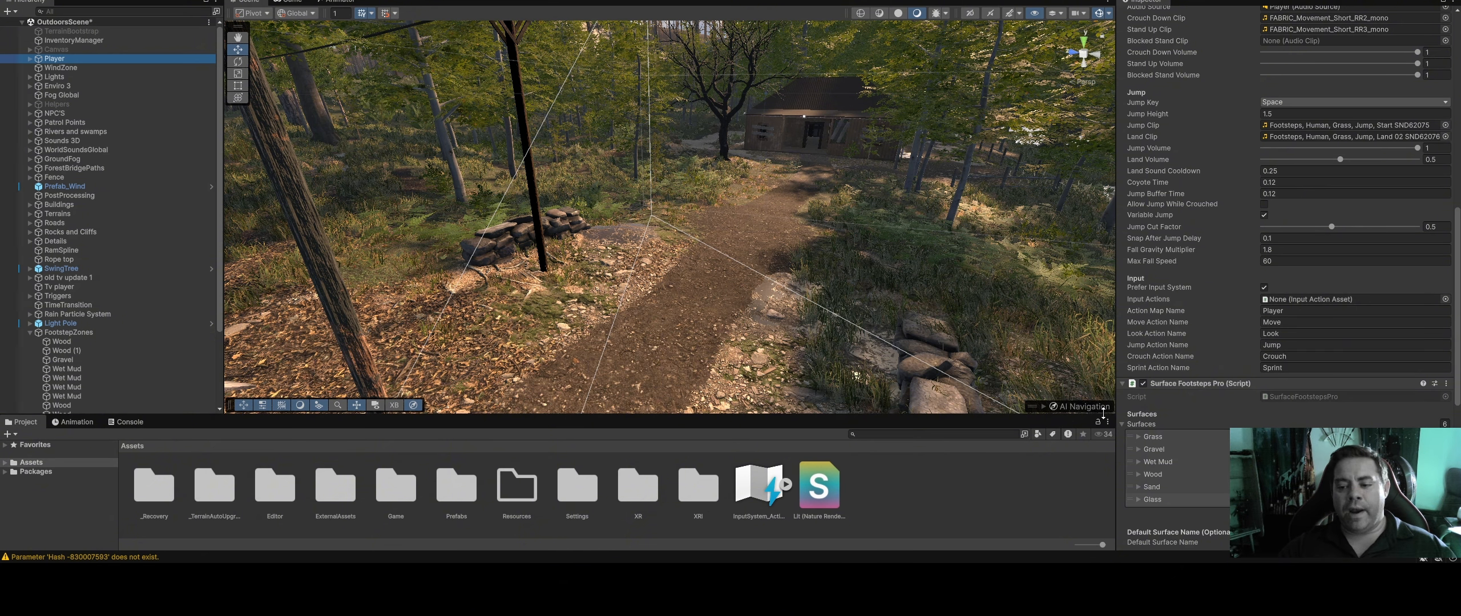
Expand the Grass surface in the Surface Footsteps Pro script and examine its left and right step sound clips
click(1138, 437)
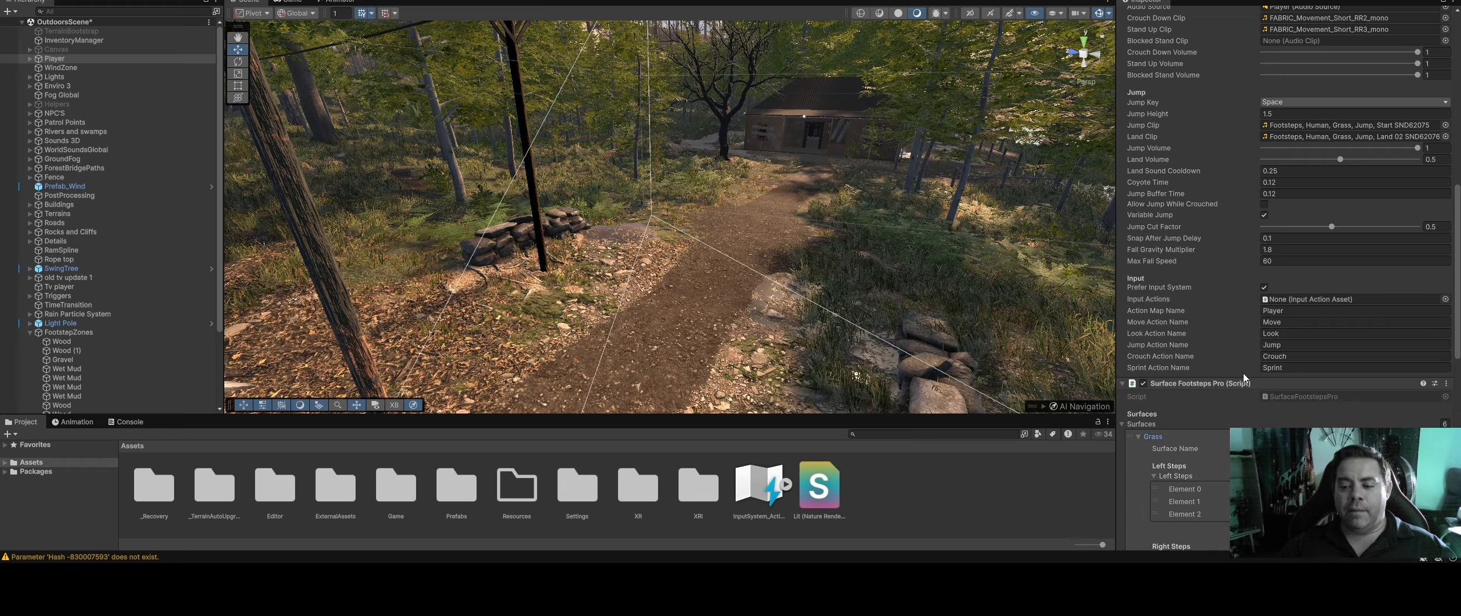
scroll(1278, 467, down, 1)
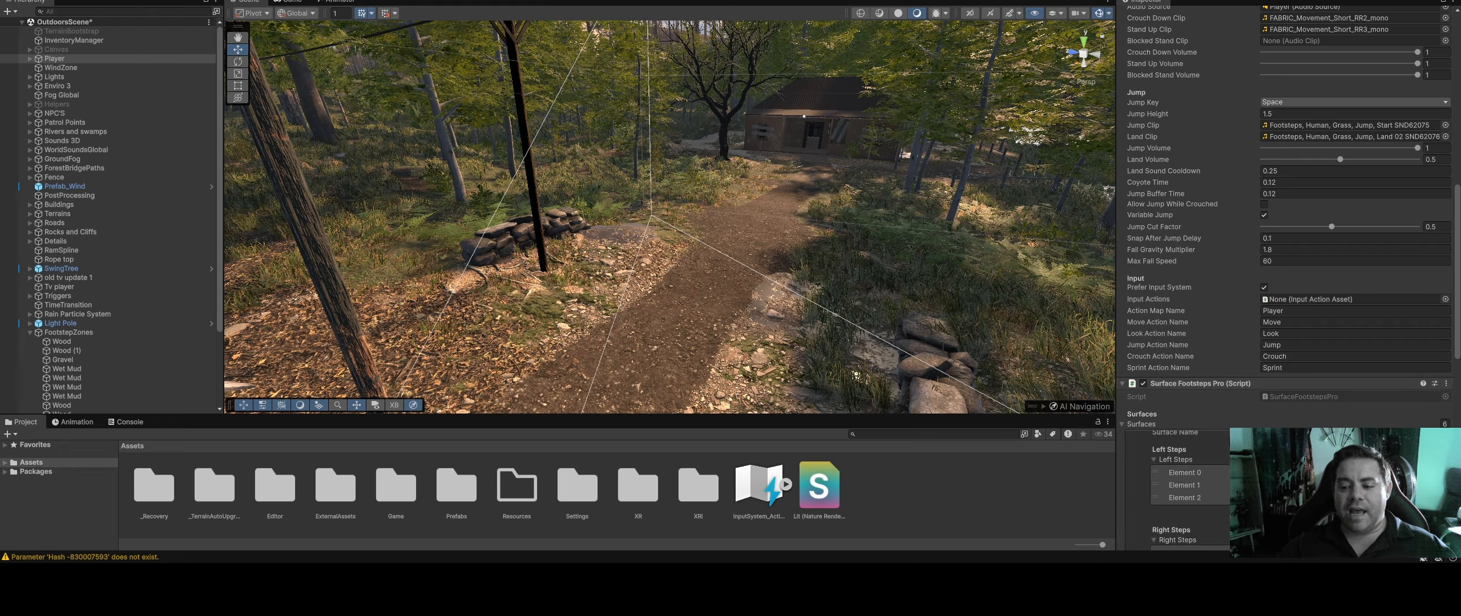
scroll(1290, 277, up, 1)
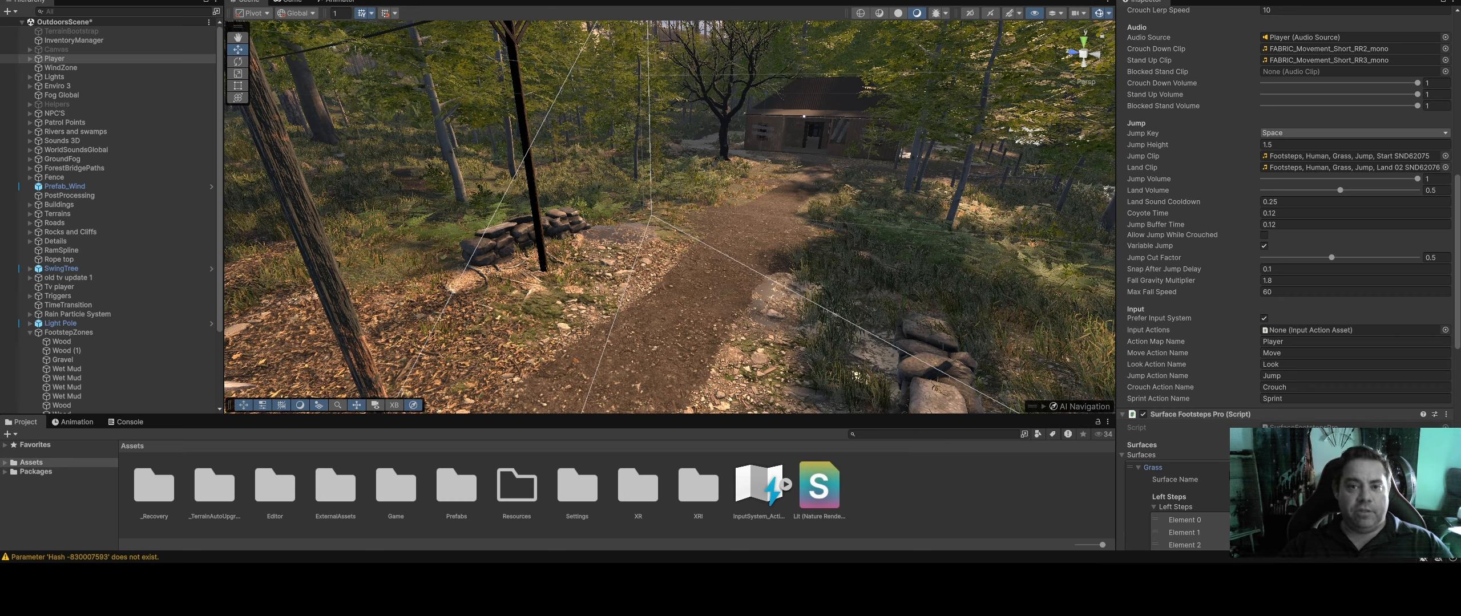
scroll(1190, 502, down, 1)
scroll(1328, 390, down, 10)
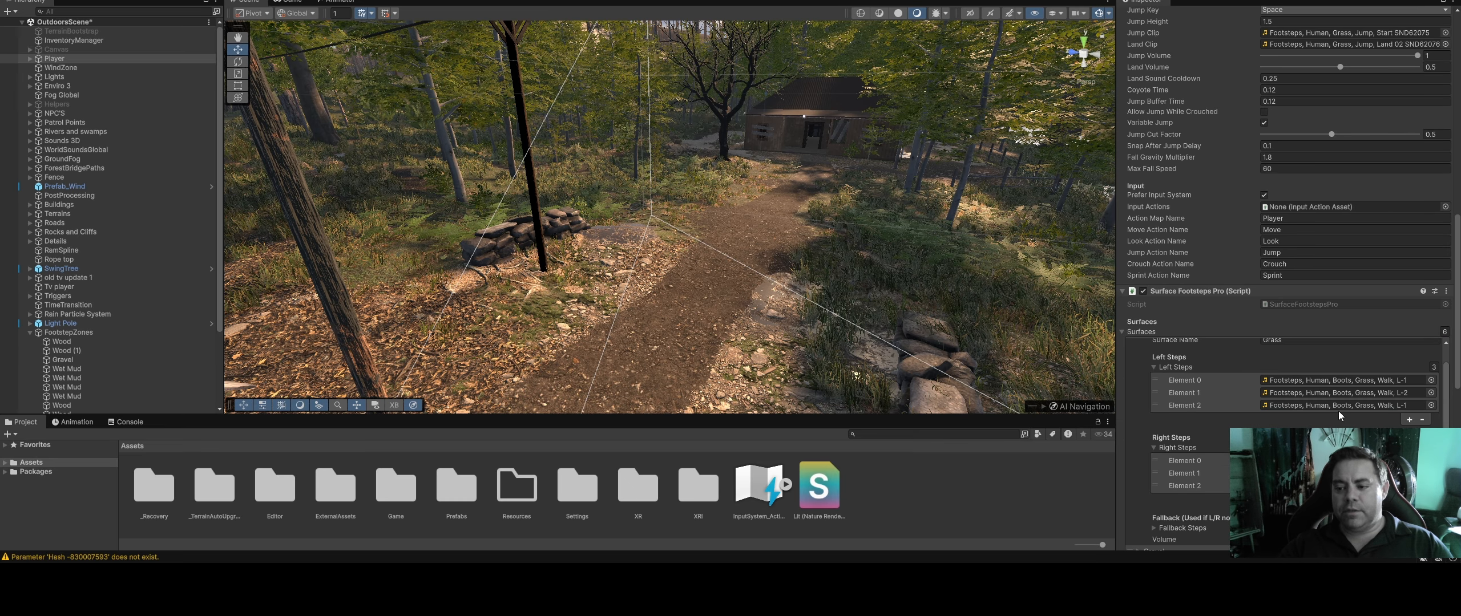
scroll(1166, 373, up, 2)
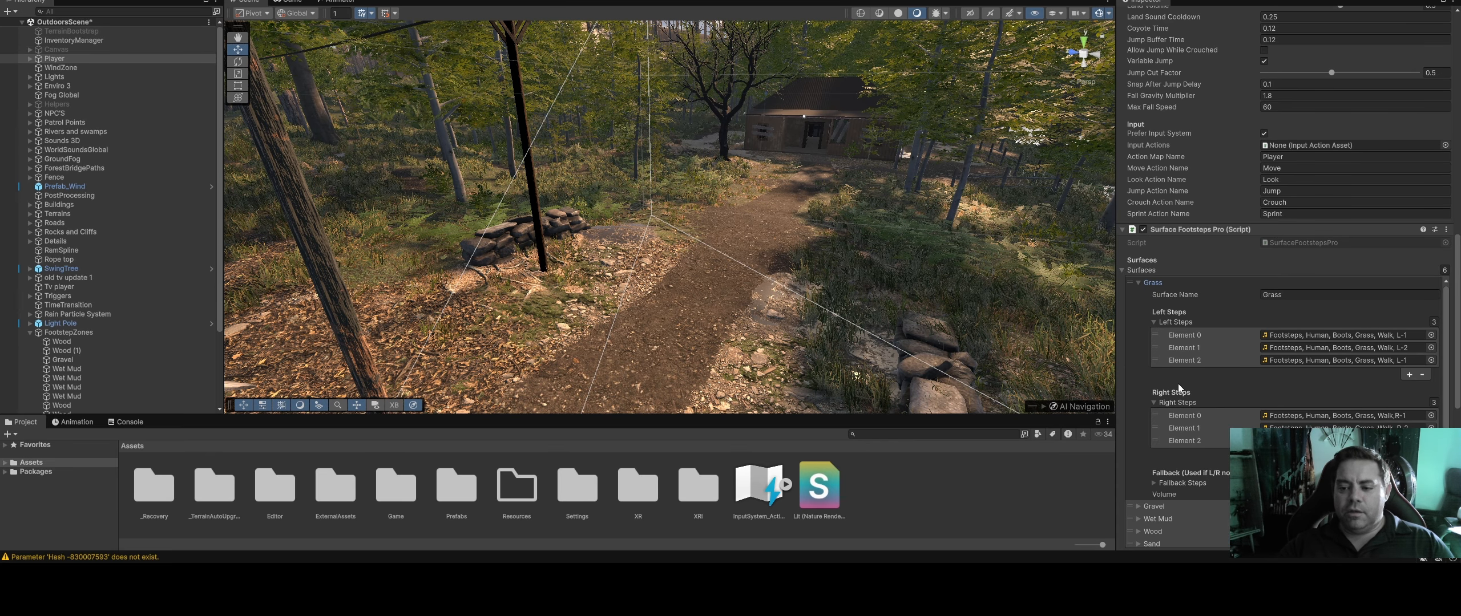
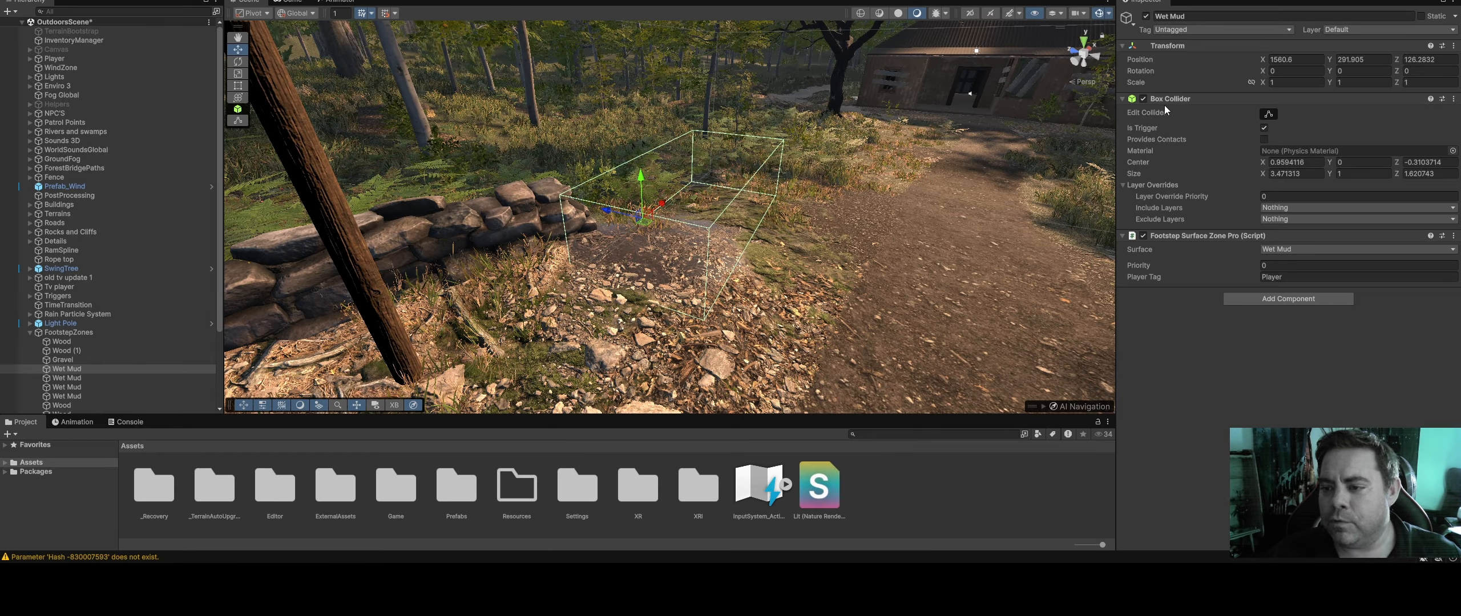
Set the selected Wet Mud footstep zone's surface to Wood in its Footstep Surface Zone Pro script
right_drag(685, 256, 690, 231)
click(1291, 249)
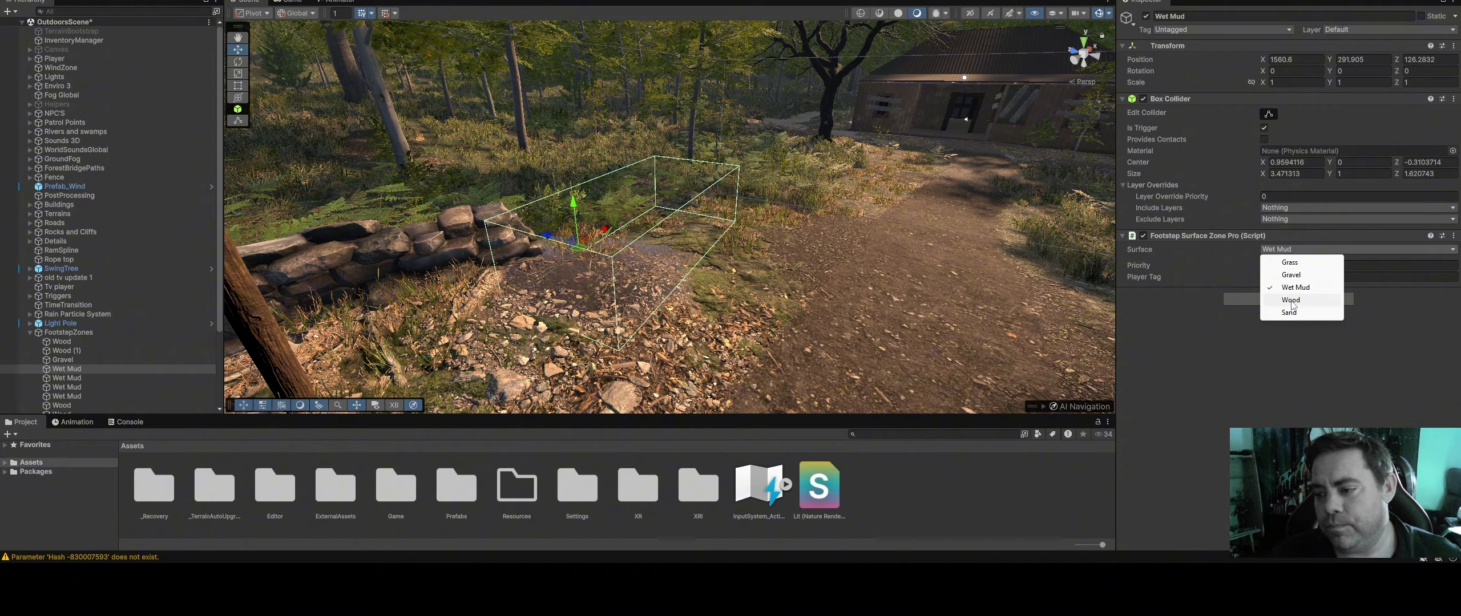
click(1292, 301)
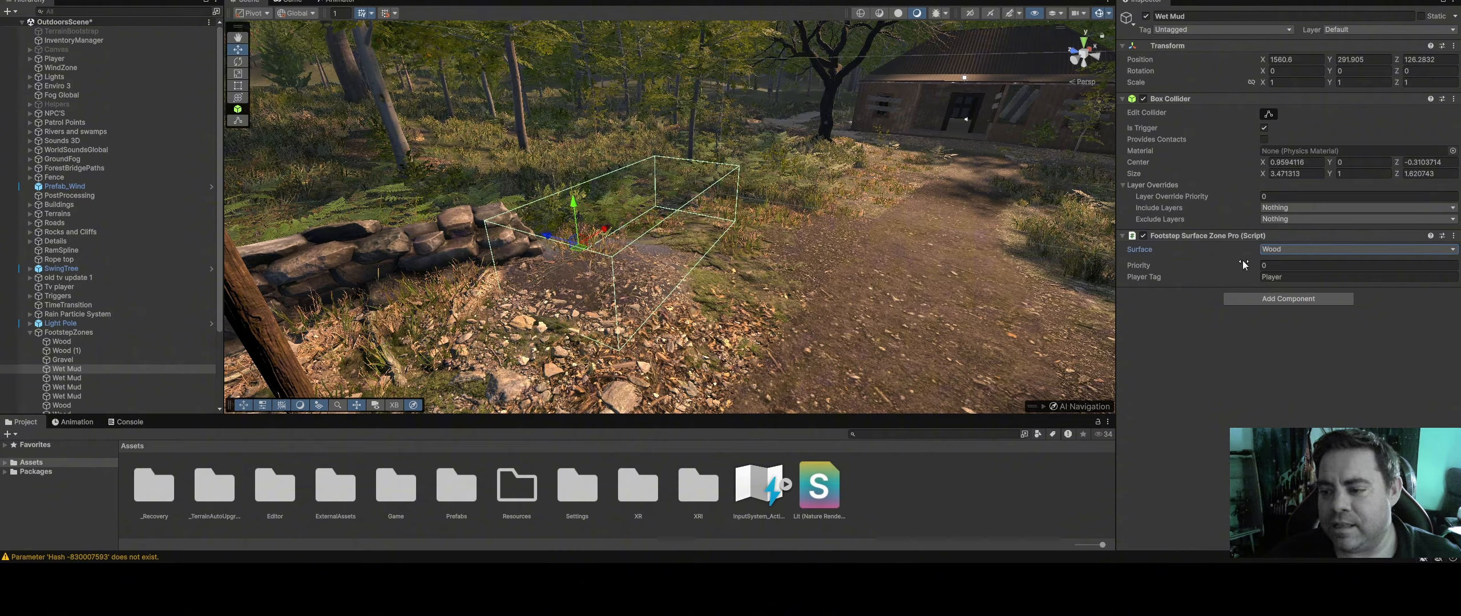
Play-test the outdoor scene in the Game view, stop playback and view the footstep zone by the stone wall
key(ctrl+p)
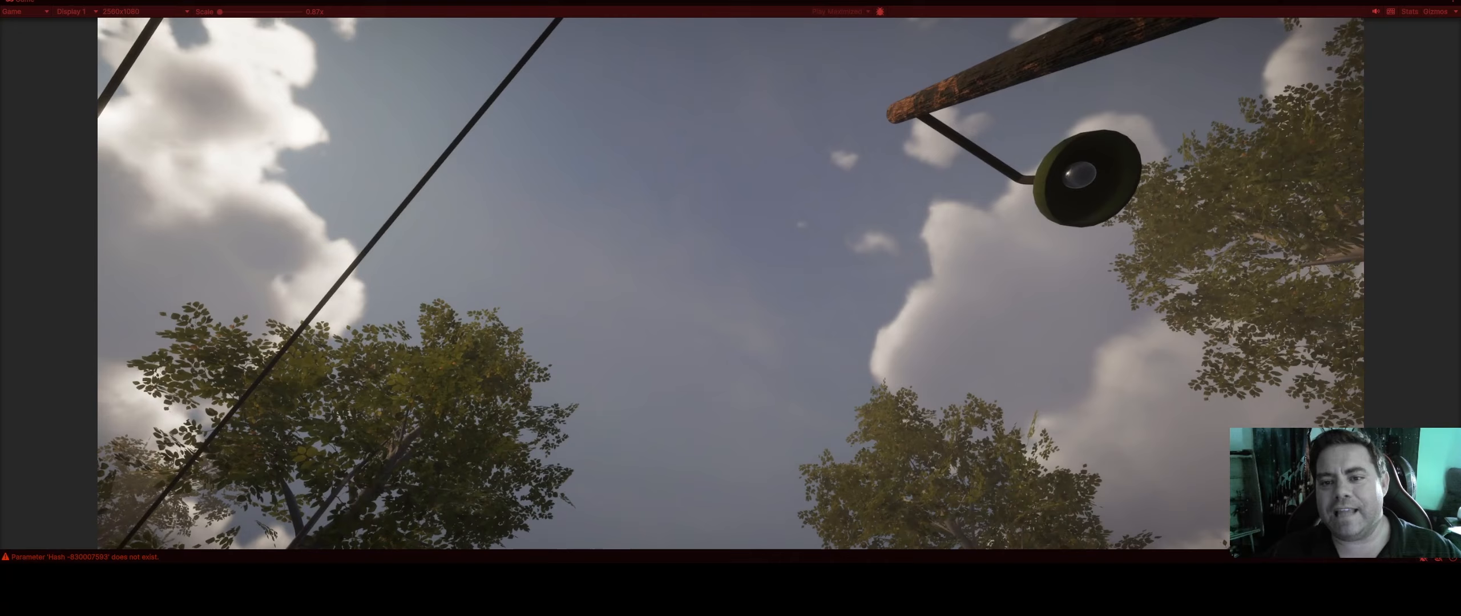
click(695, 29)
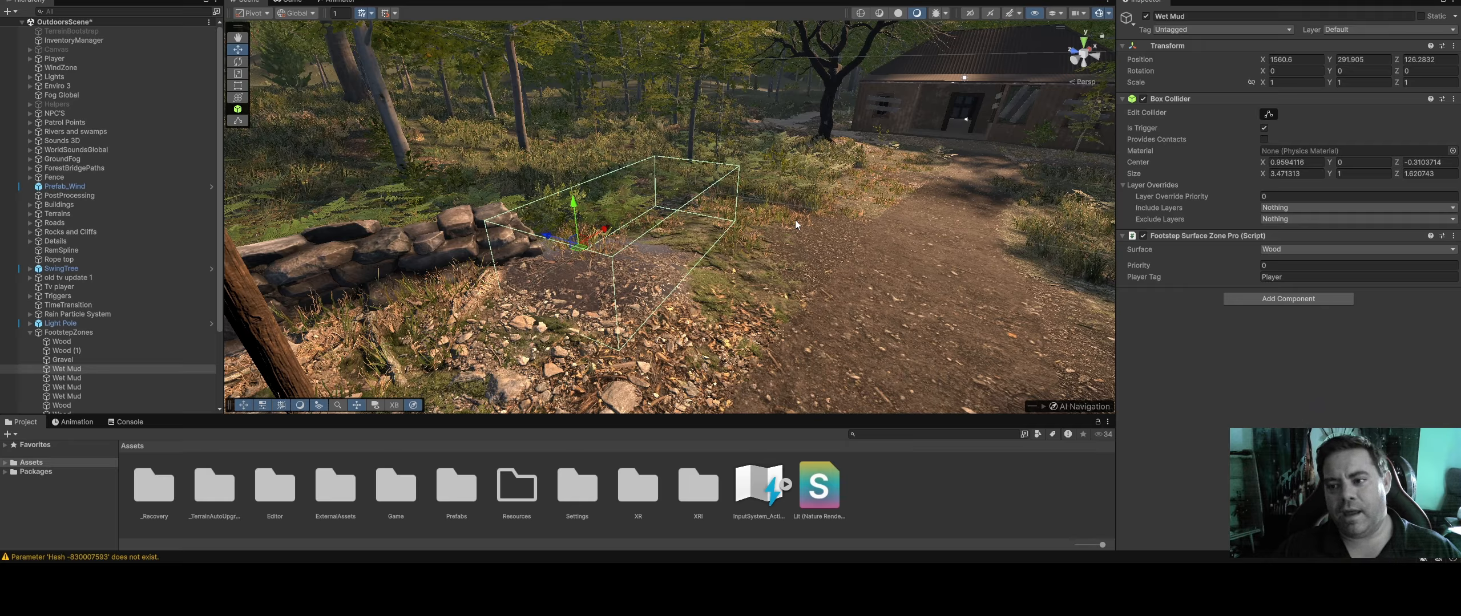
right_drag(715, 158, 667, 161)
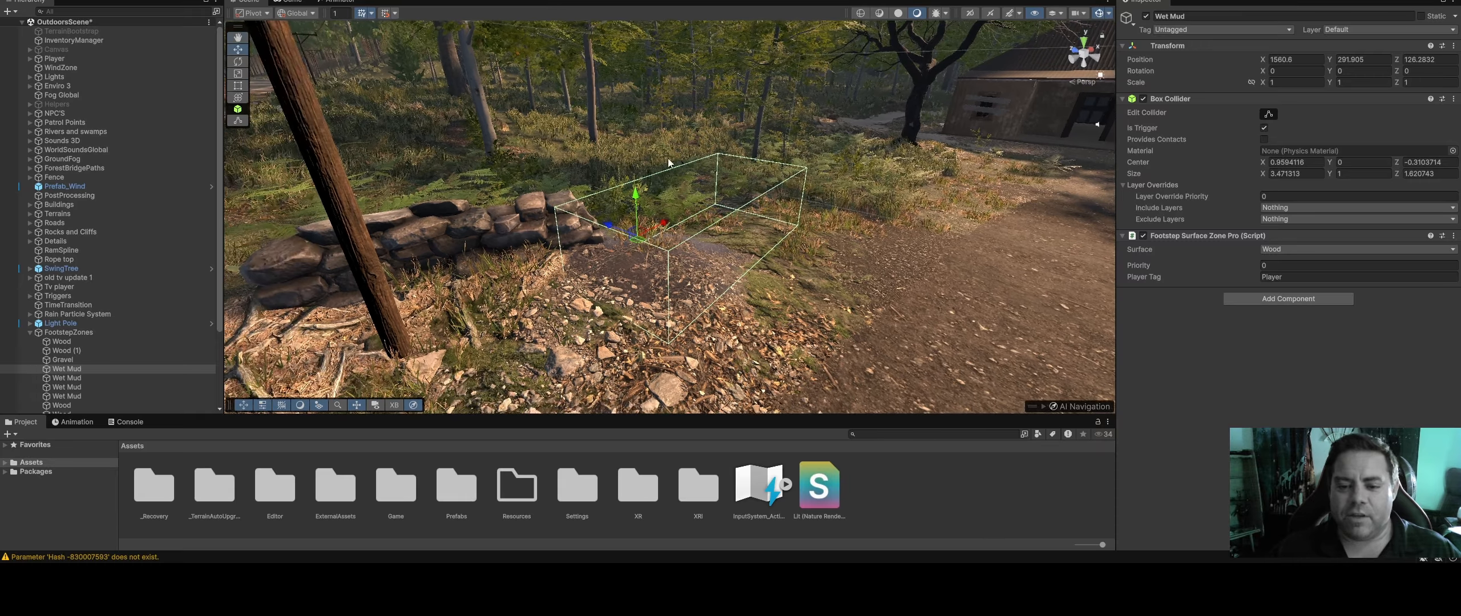
middle_drag(657, 158, 634, 170)
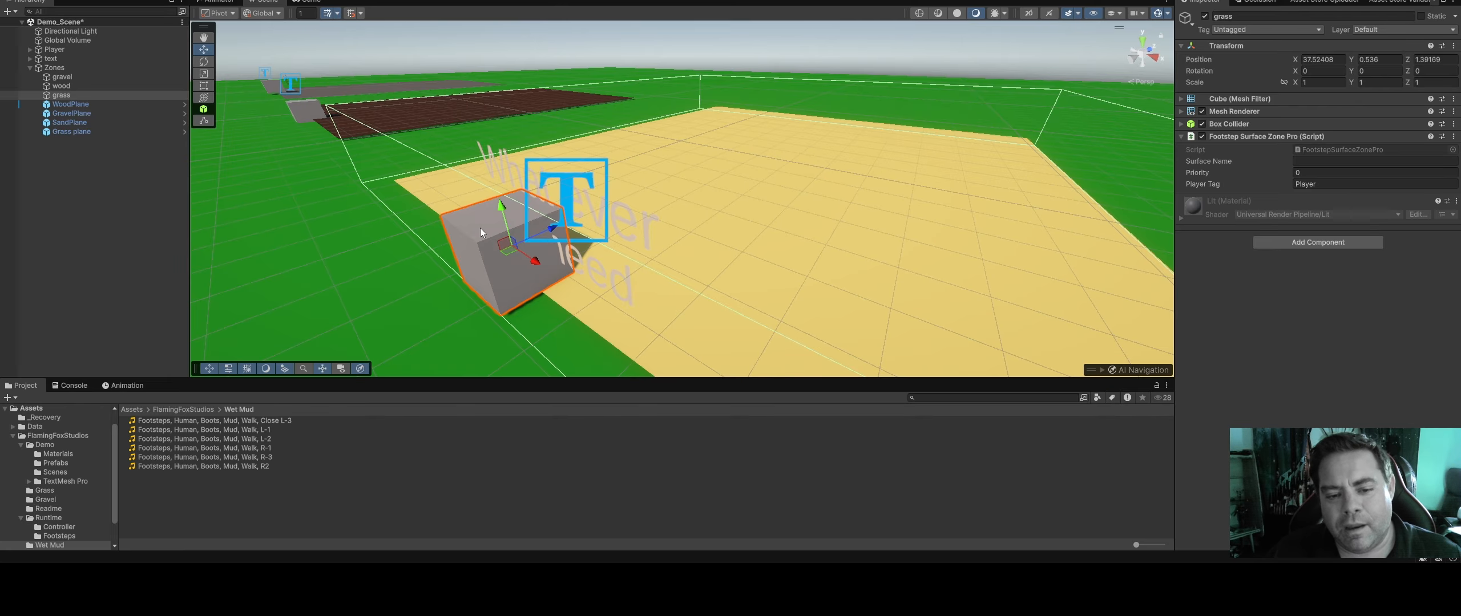
Switch the grass zone cube's Mesh Renderer off and on again in Demo_Scene
click(1202, 111)
click(1202, 112)
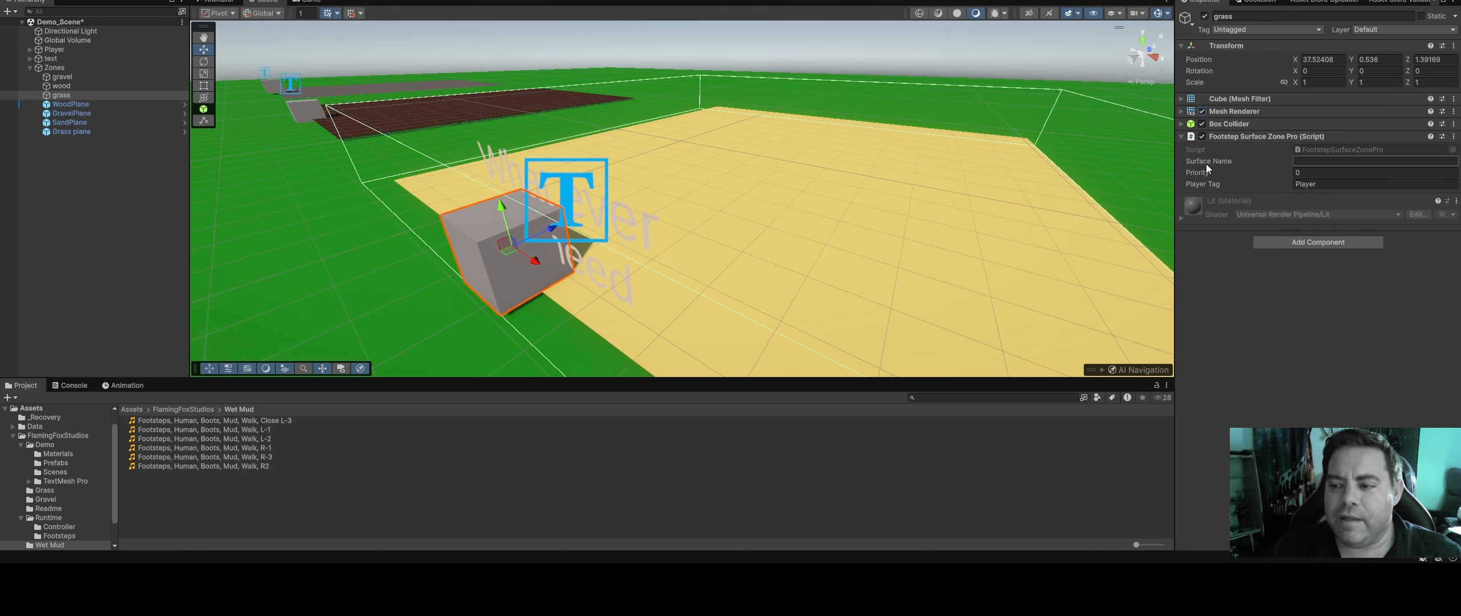
right_drag(571, 145, 658, 161)
middle_drag(659, 161, 739, 161)
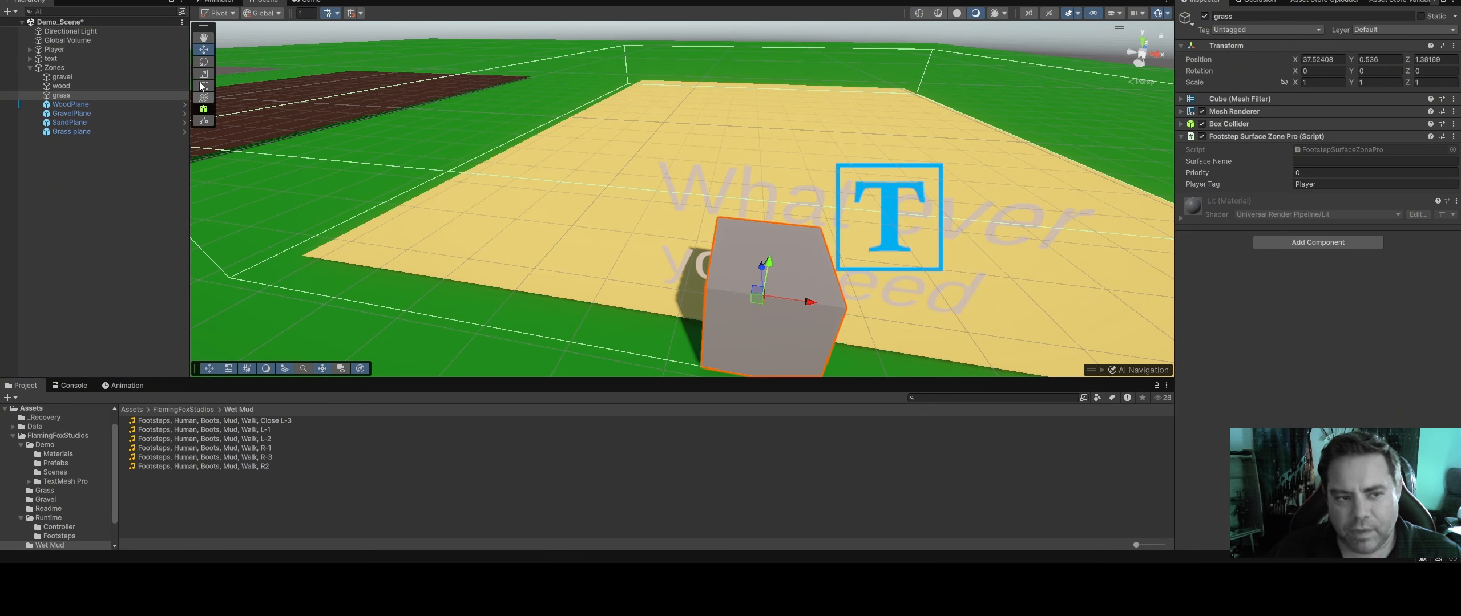
Select the Player, add a fourth surface entry to its Surface Footsteps Pro script and expand it
click(54, 49)
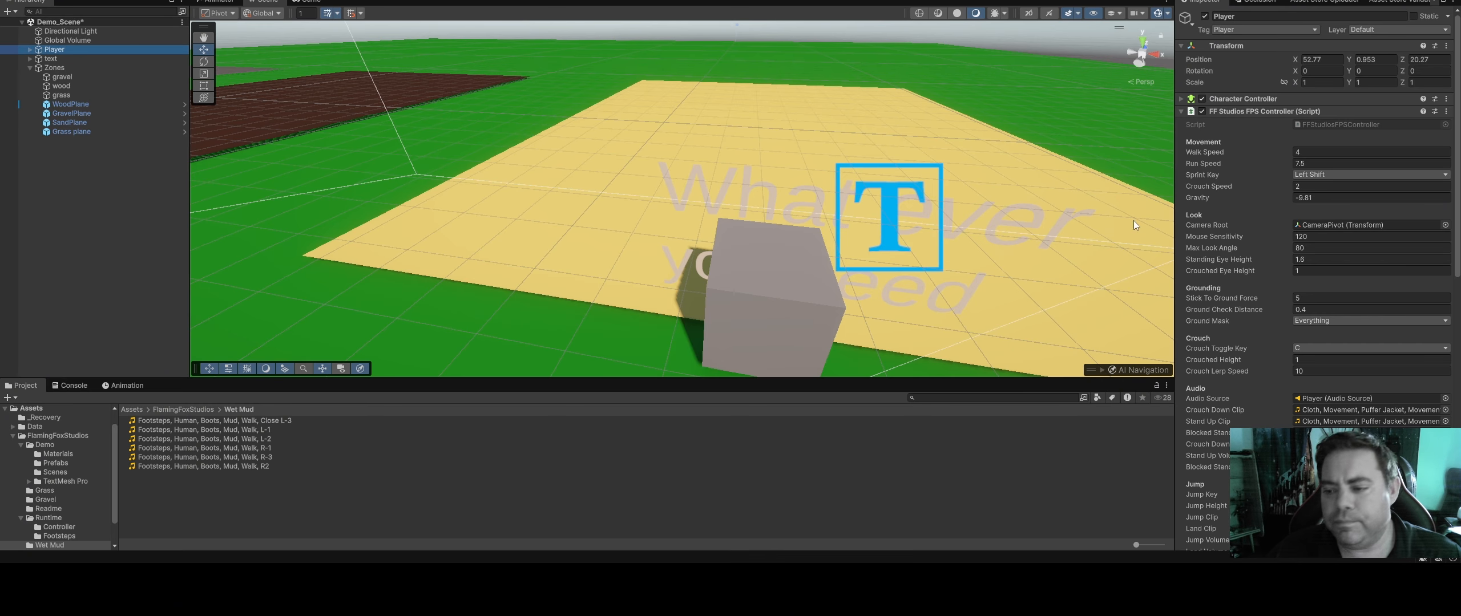
scroll(1317, 394, down, 6)
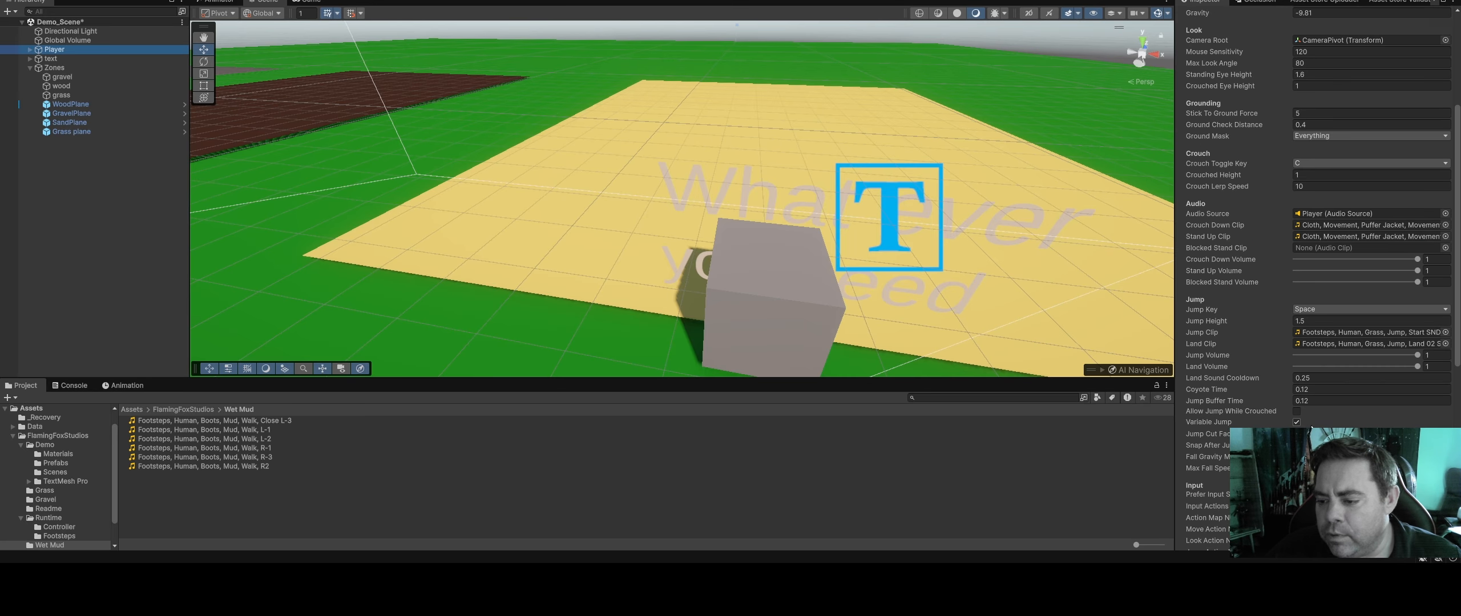
scroll(1311, 427, down, 10)
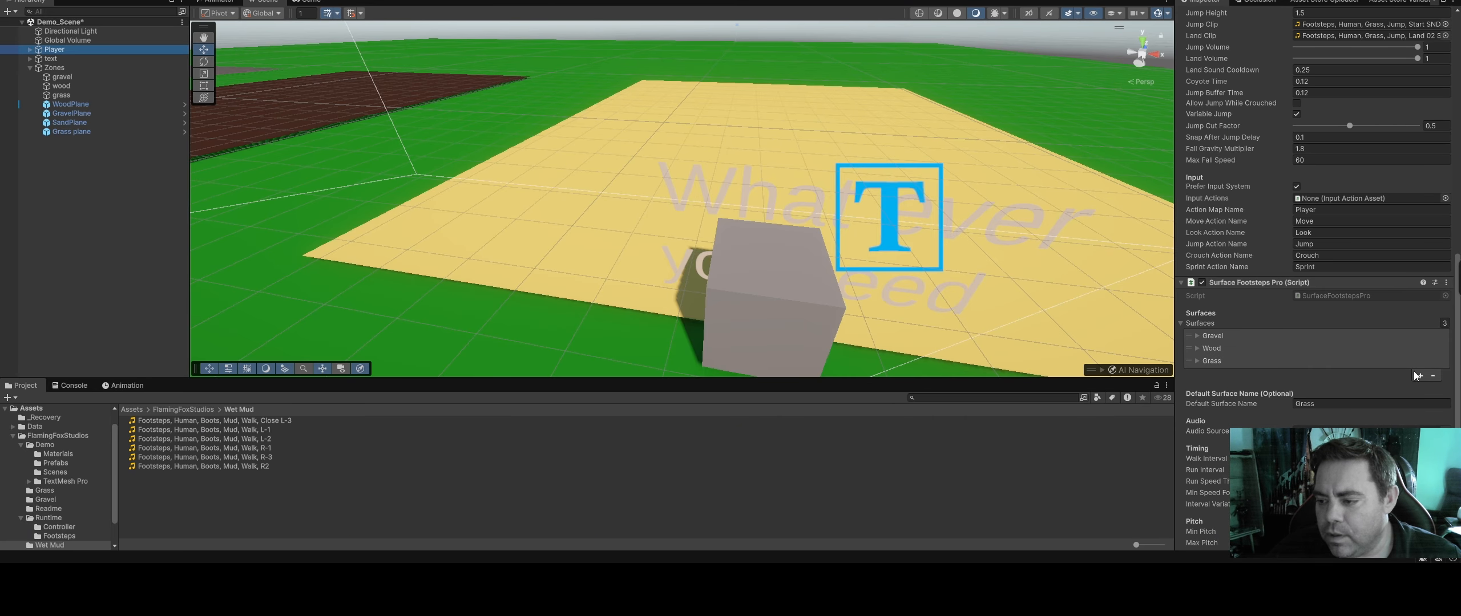
click(1417, 375)
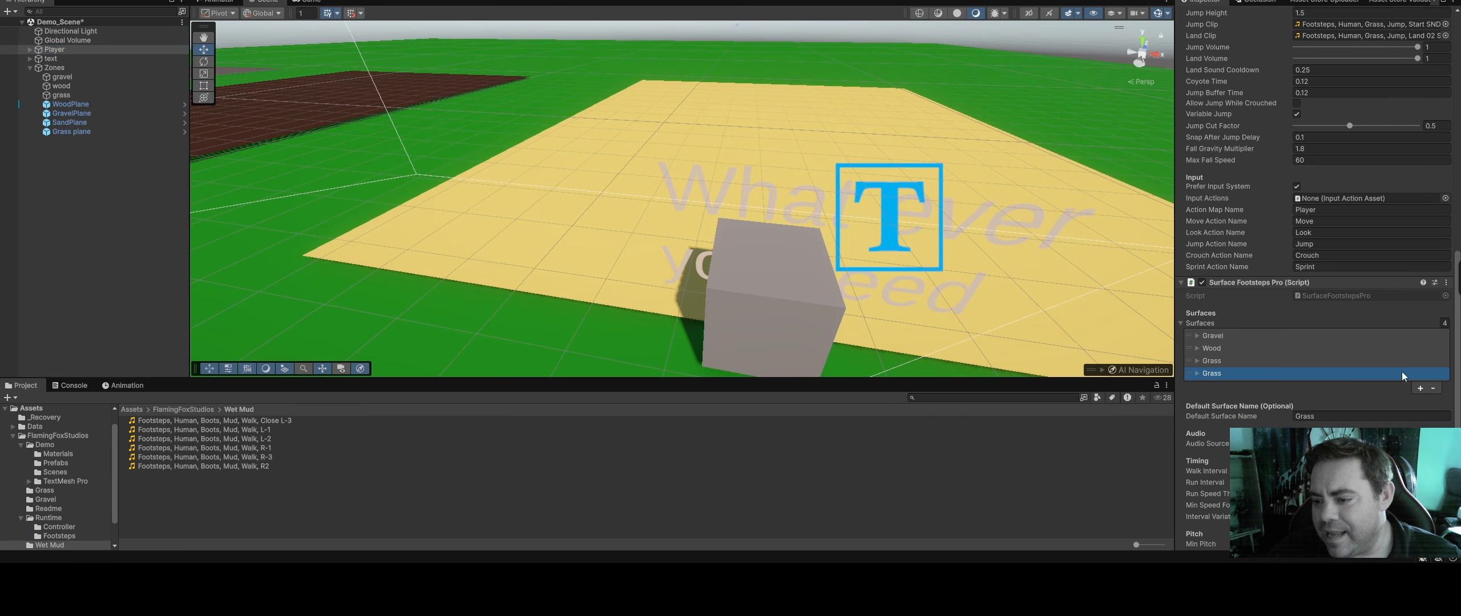
click(1198, 375)
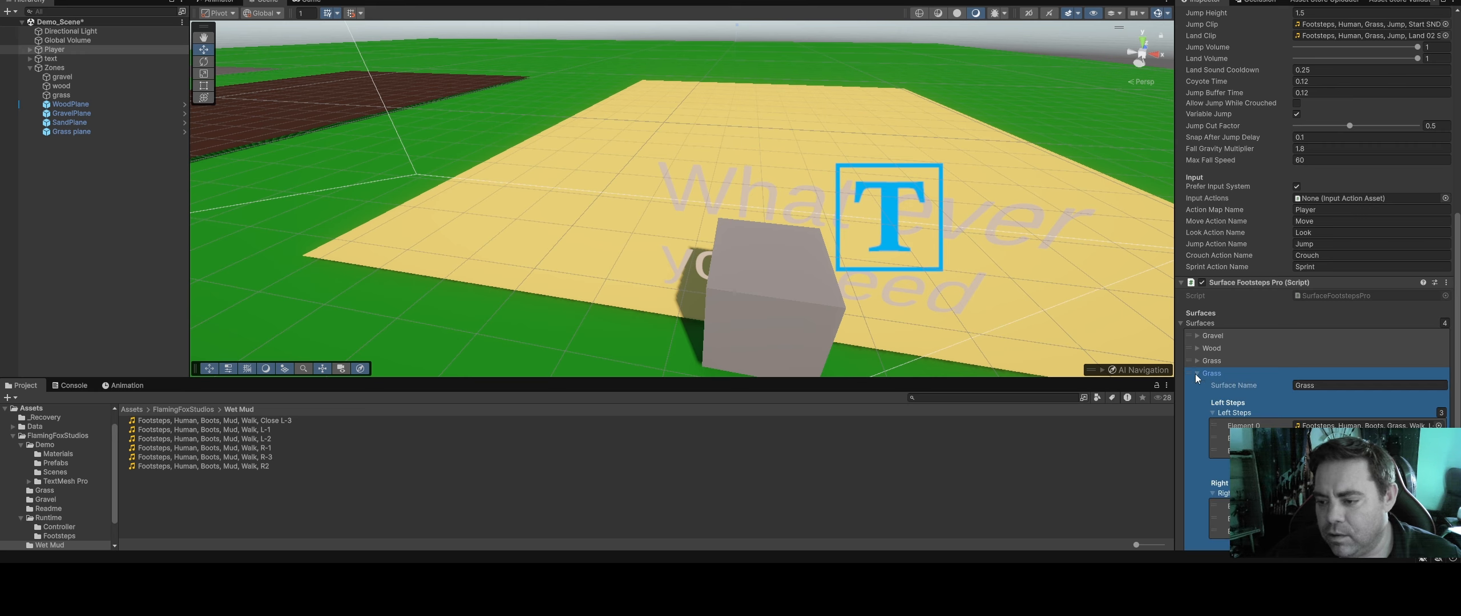
Clear the copied grass audio clips from the new surface's left and right step elements
click(1405, 425)
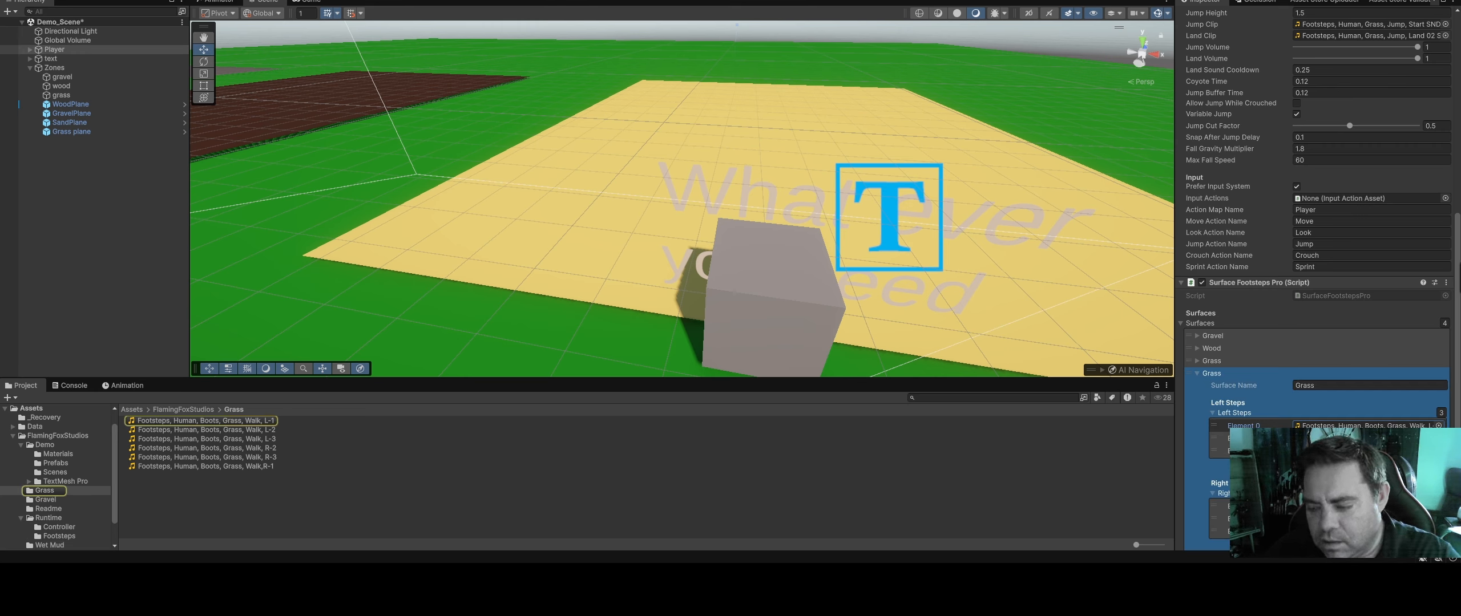
key(Delete)
click(1397, 438)
click(1397, 451)
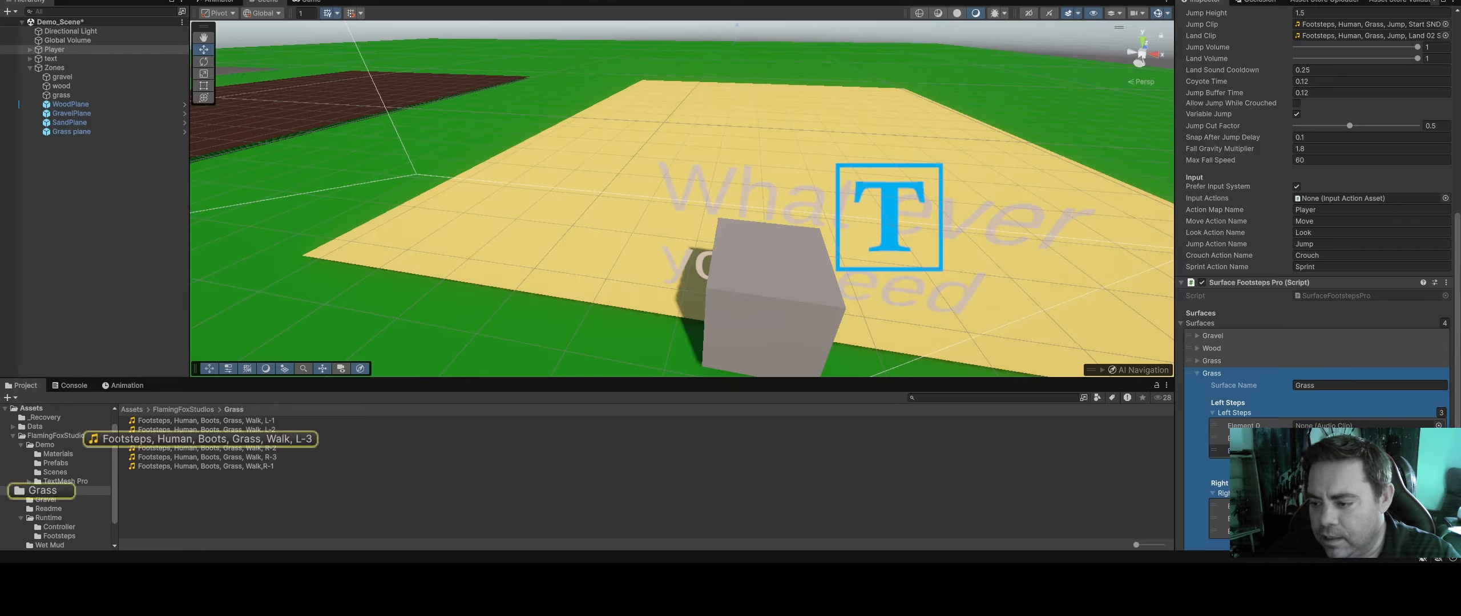
click(1397, 506)
click(1397, 518)
click(1396, 532)
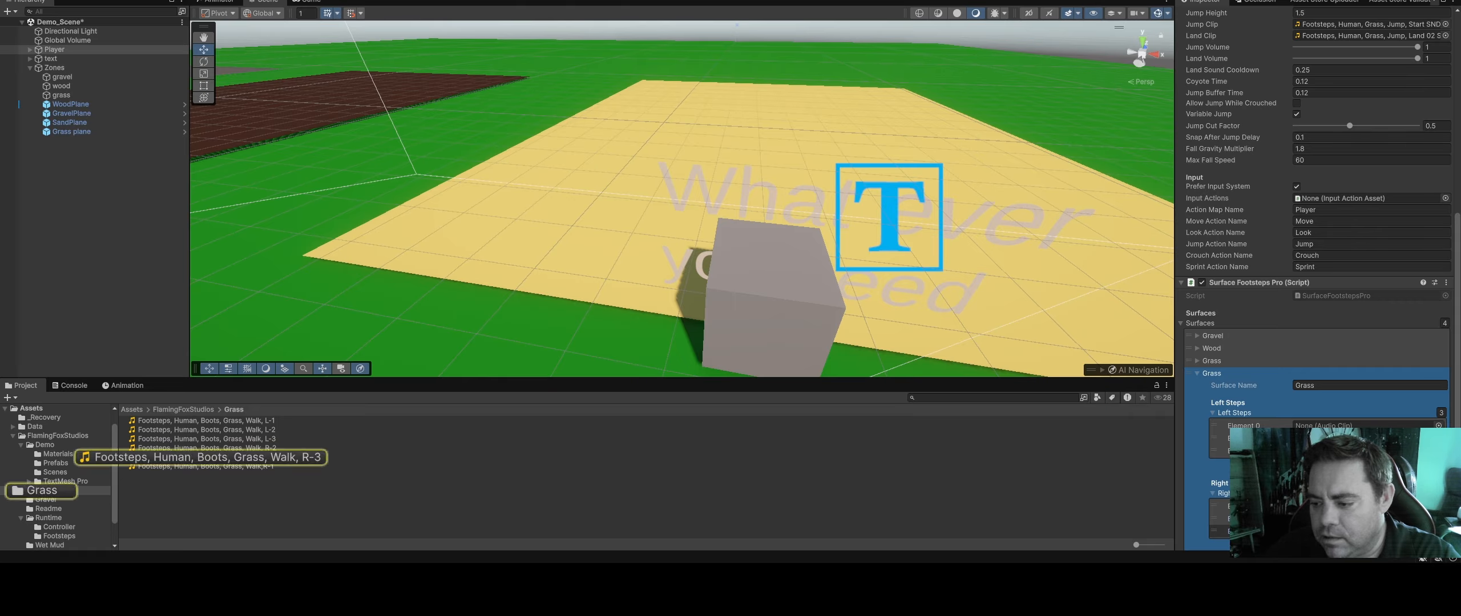
Rename the new surface entry as Wet Mud
click(1278, 388)
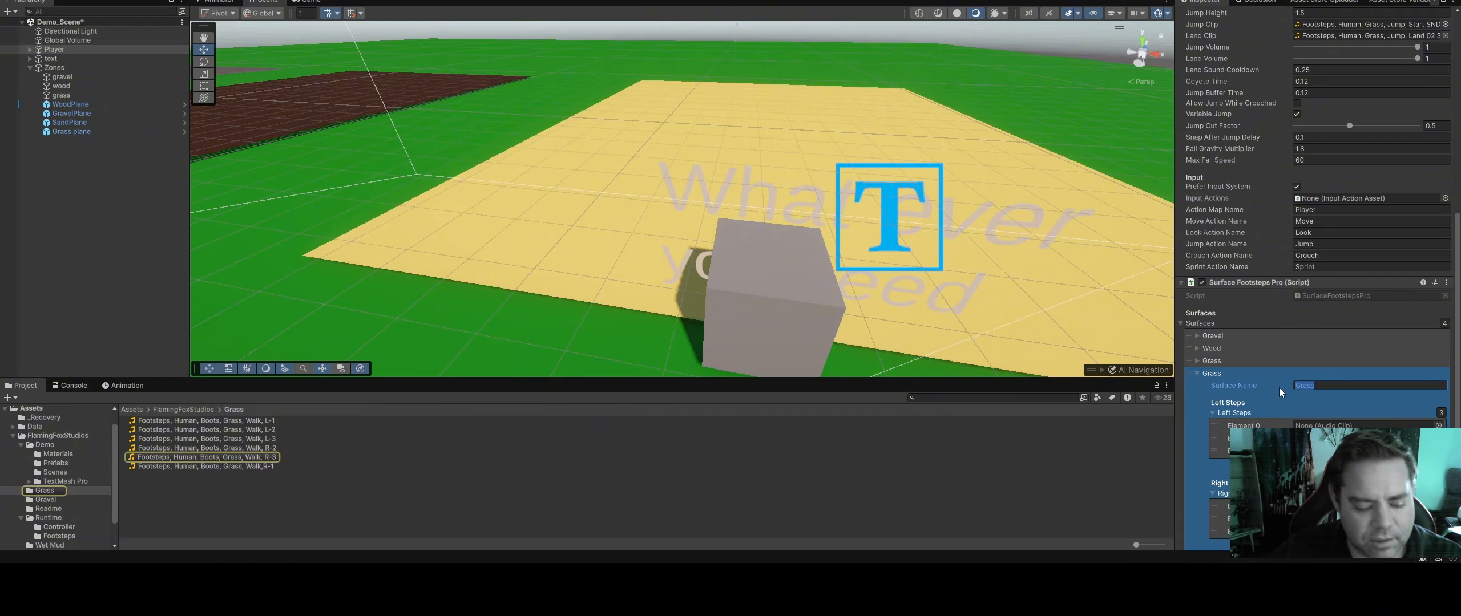
text(w)
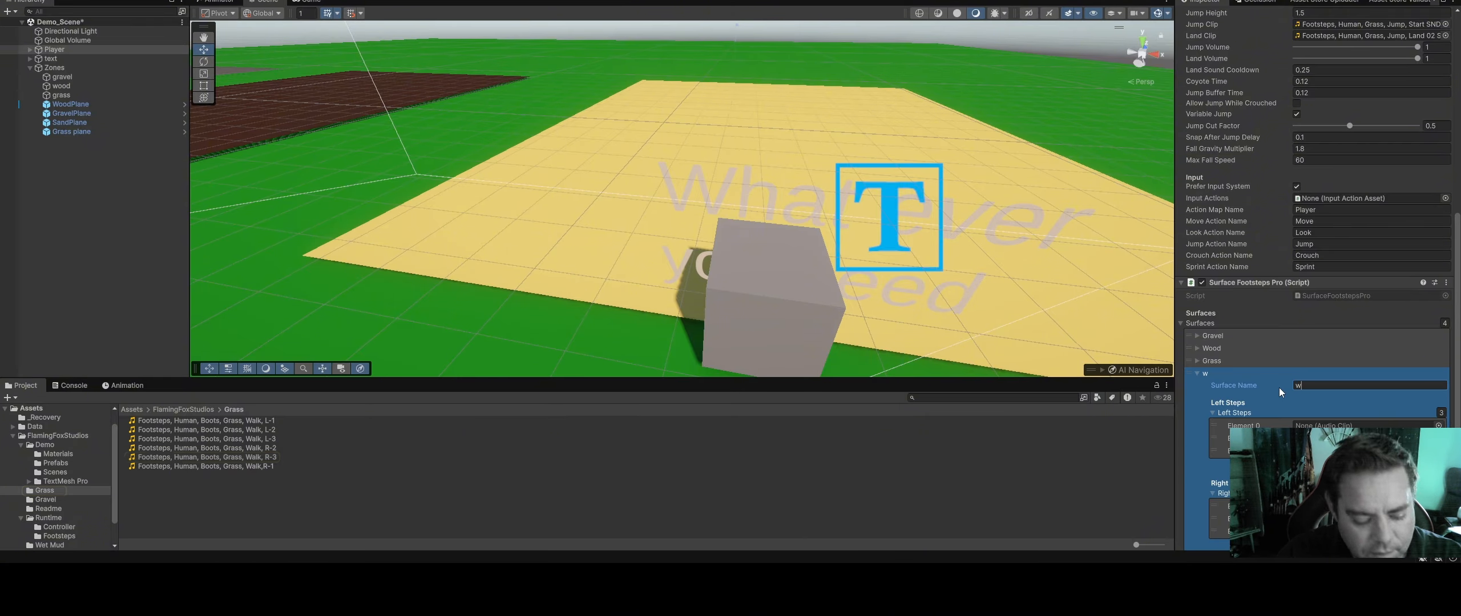
text(ET mU)
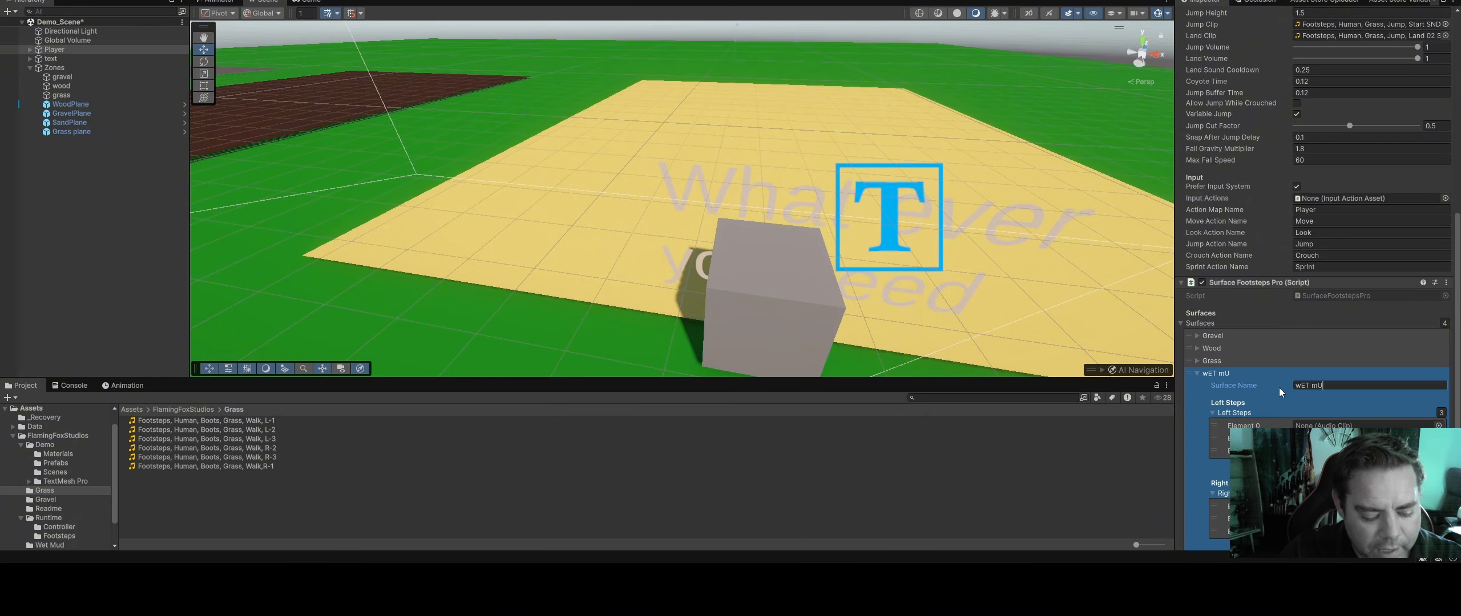
text(D)
key(Return)
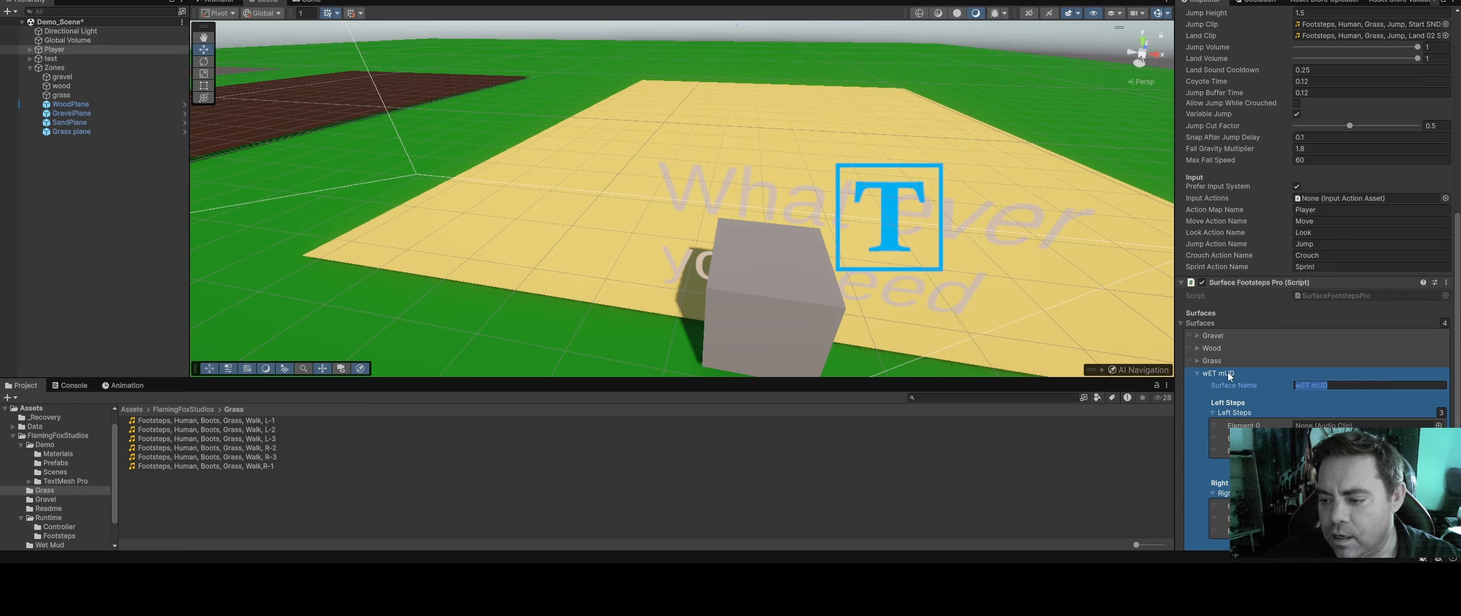
text(W)
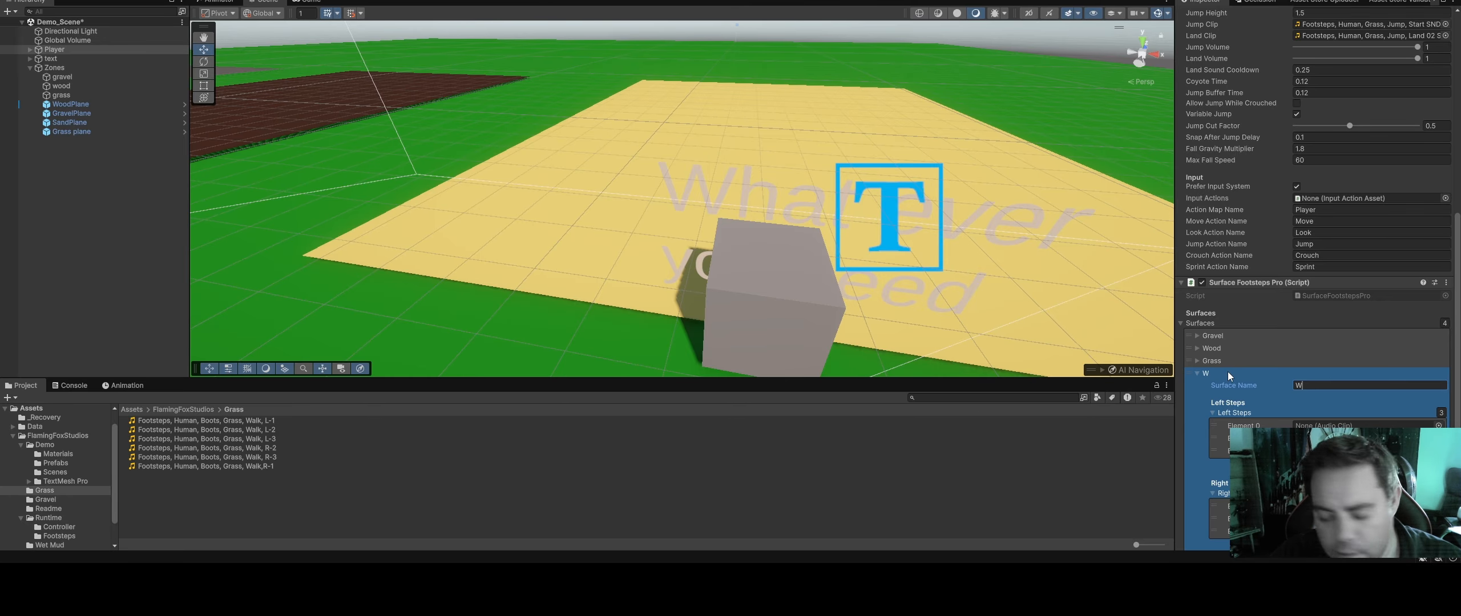
text(et )
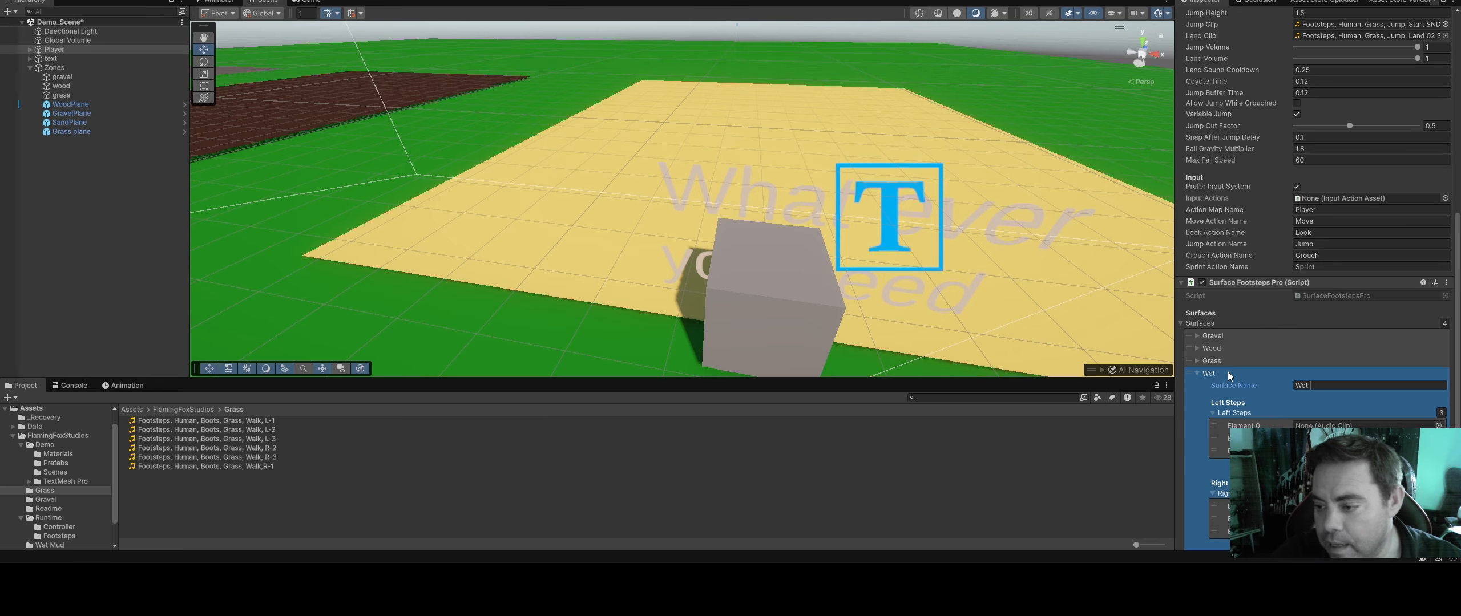
text(Mud)
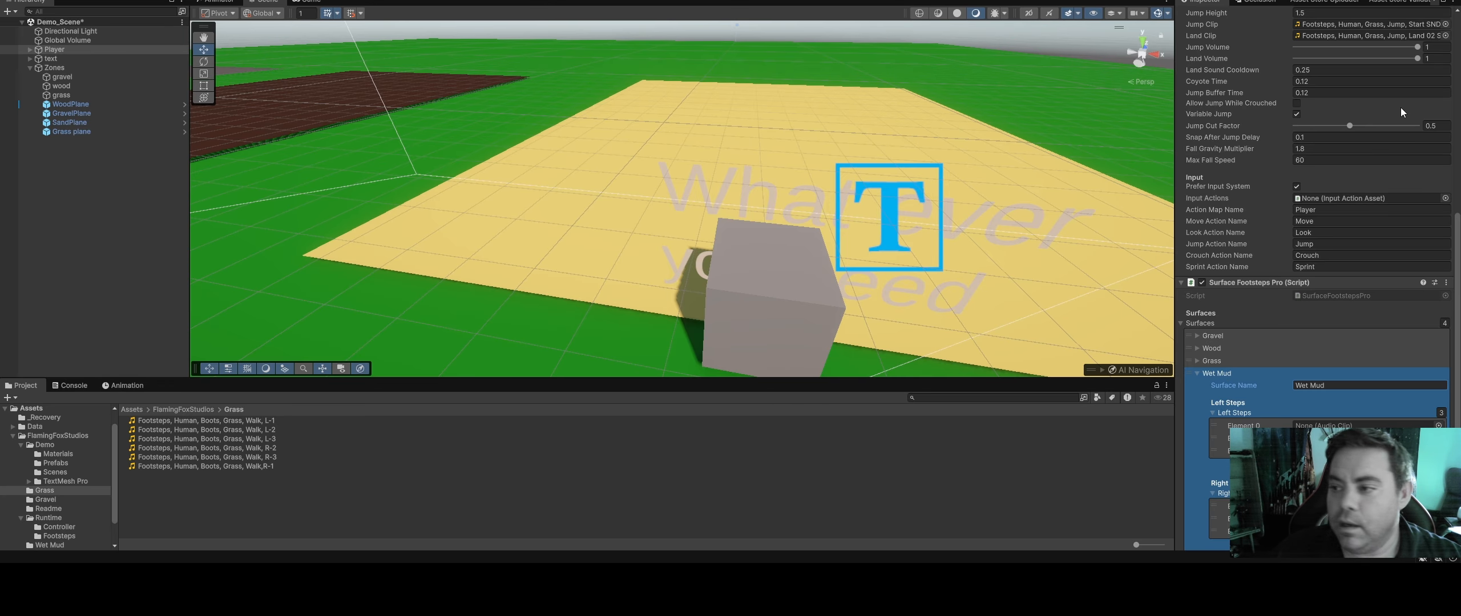
Lock the Inspector on the Player and open the Wet Mud sound folder in FlamingFoxStudios
click(1444, 1)
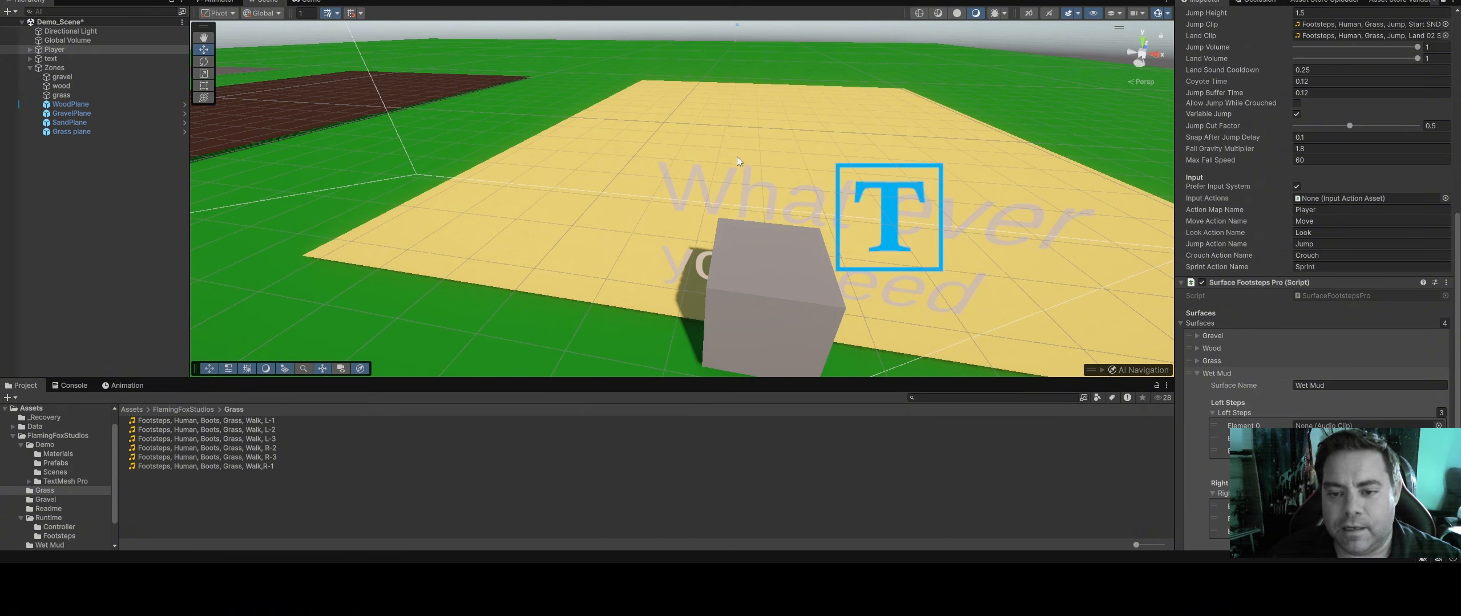
right_drag(915, 171, 879, 169)
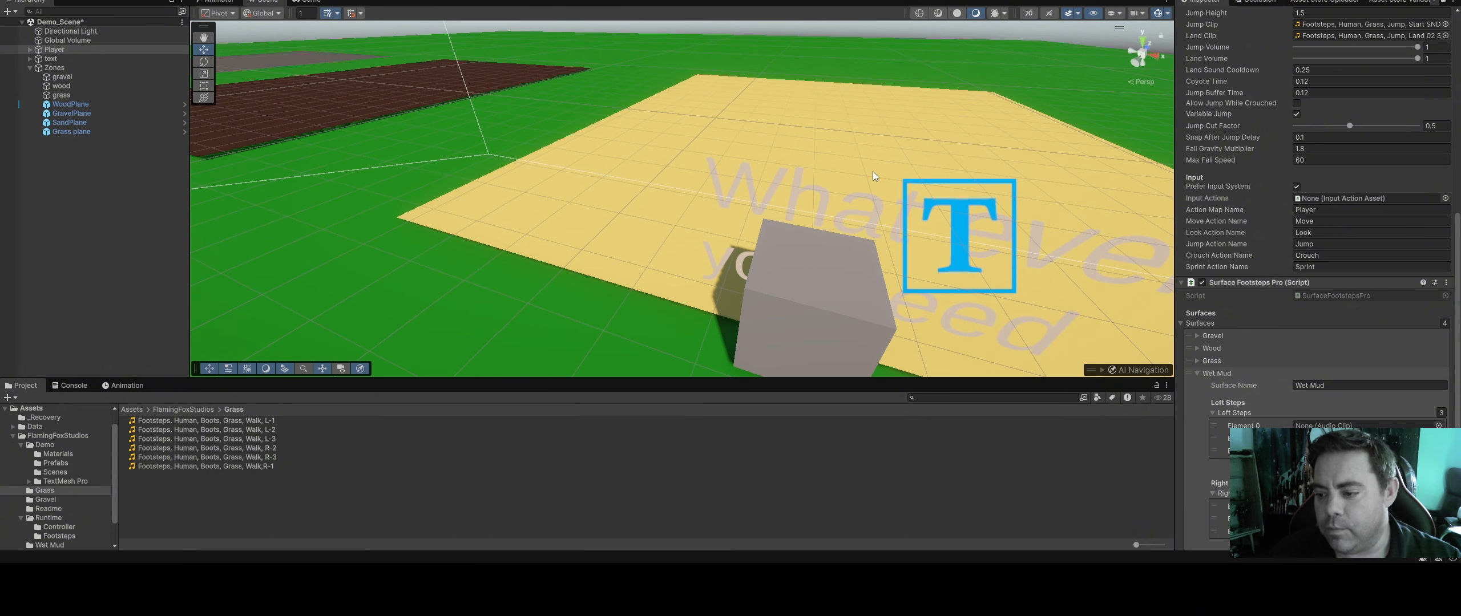
middle_drag(871, 171, 725, 140)
click(1443, 1)
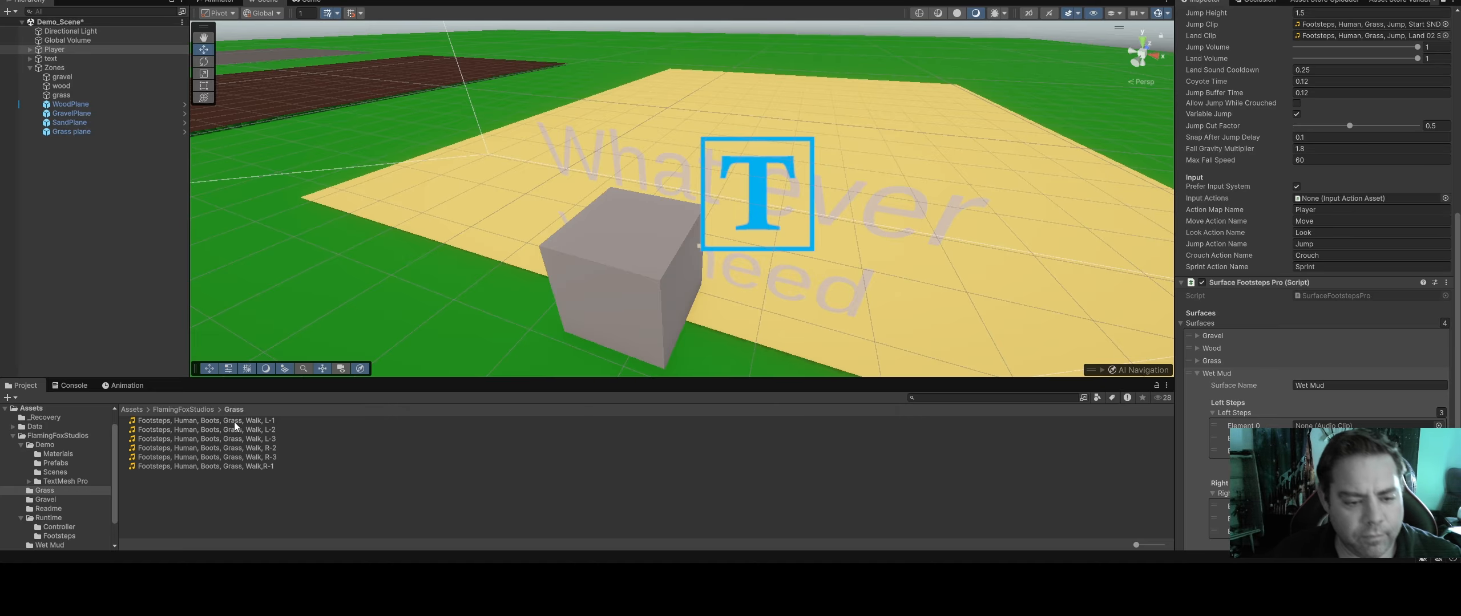
click(183, 409)
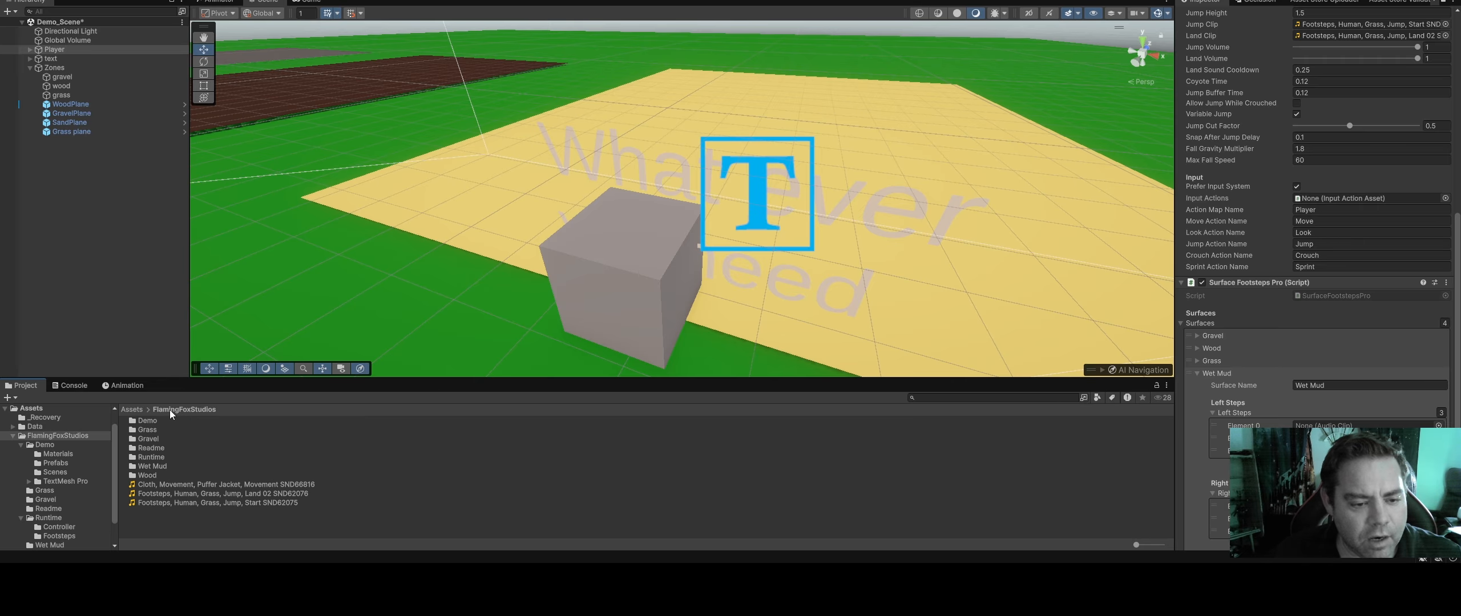
double_click(164, 466)
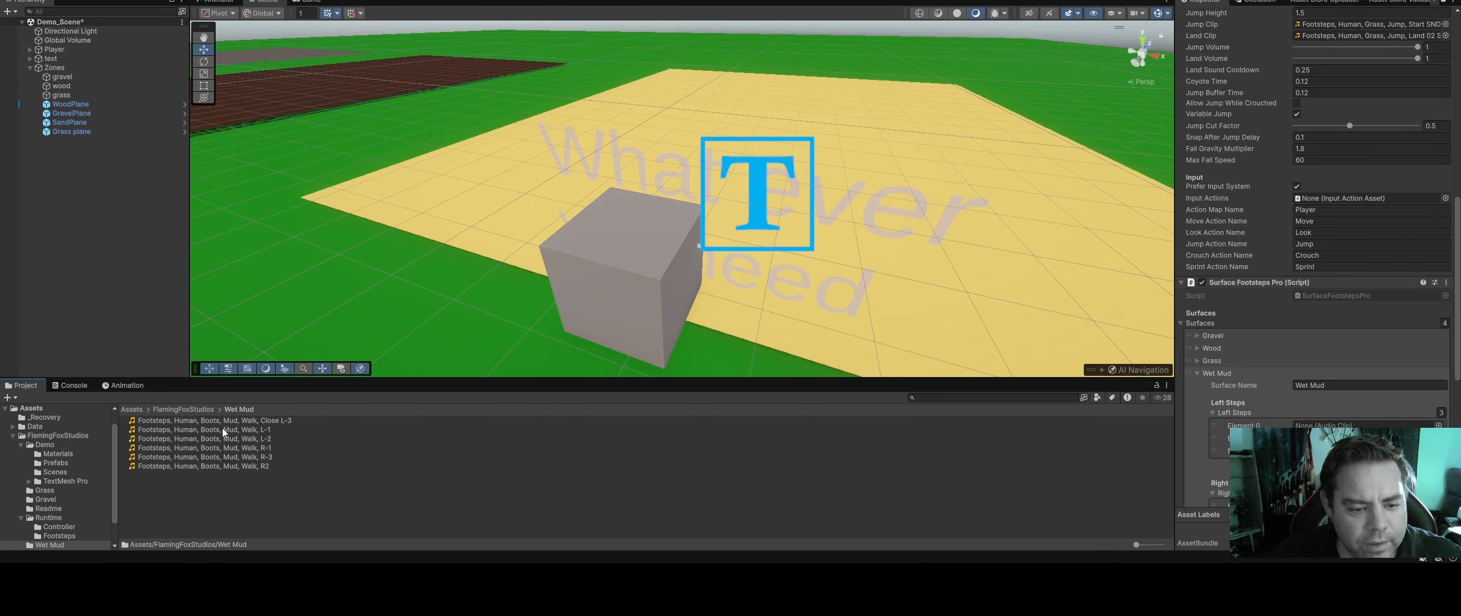
Assign the mud walk clips L-1, L-2 and Close L-3 to Wet Mud's Left Steps elements 0 to 2
drag(222, 430, 1358, 427)
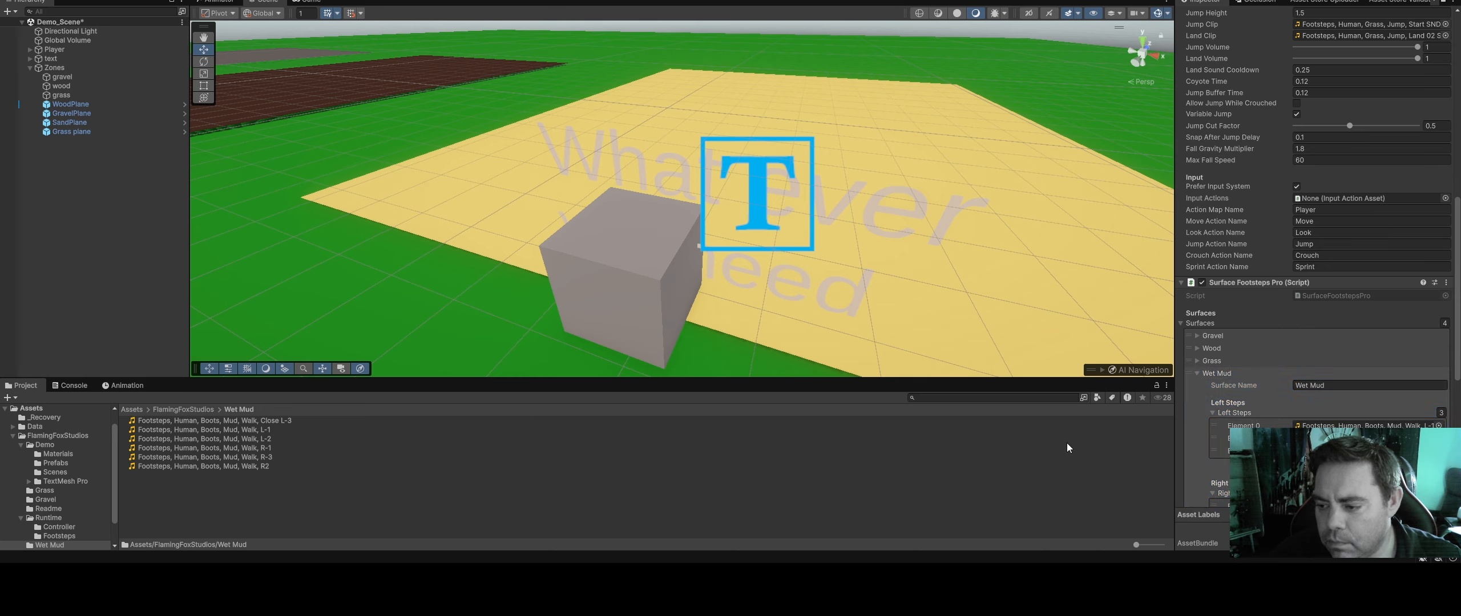
drag(251, 440, 1347, 438)
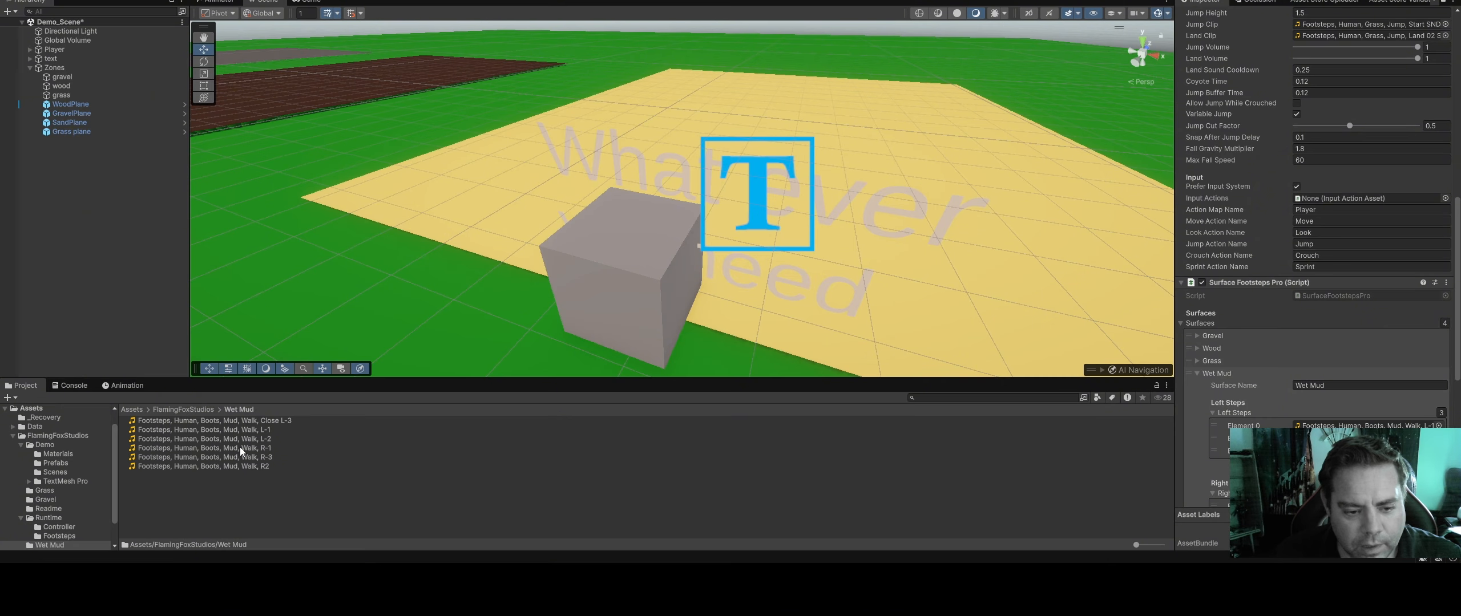
drag(264, 422, 1325, 451)
Assign the mud walk clips R-1, R2 and R-3 to Wet Mud's three Right Steps elements in that order
scroll(1318, 425, down, 3)
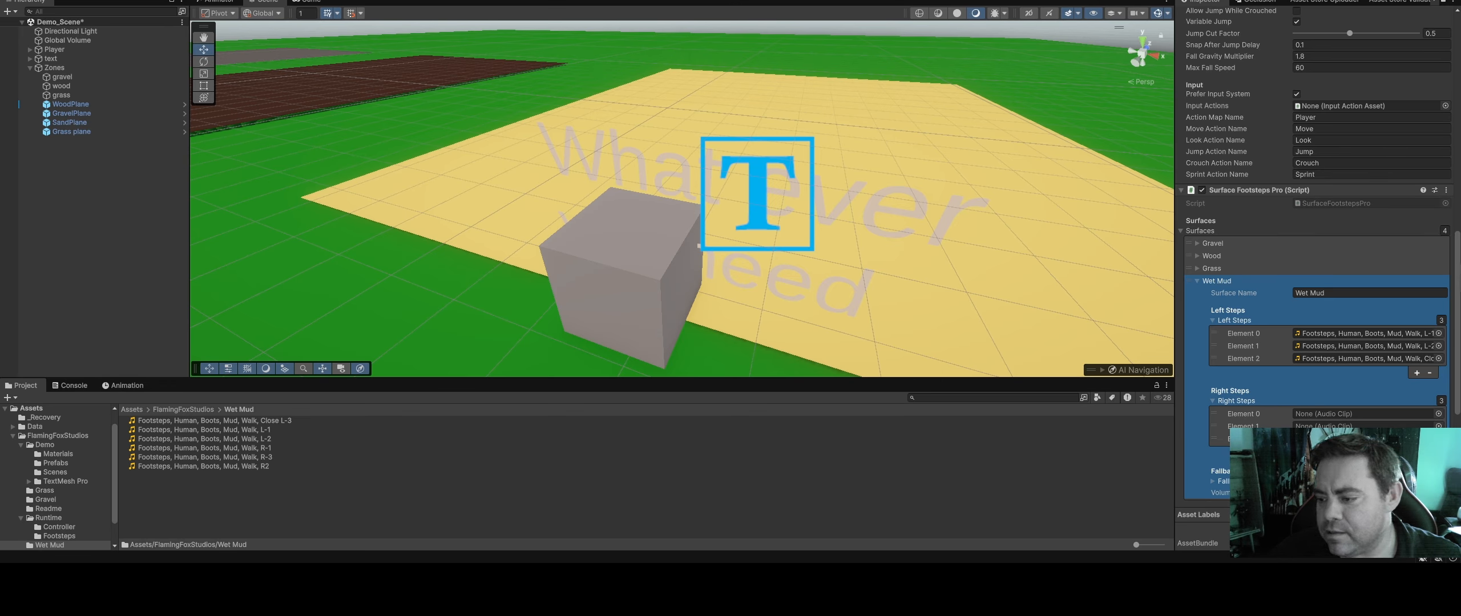
click(1429, 453)
click(1416, 453)
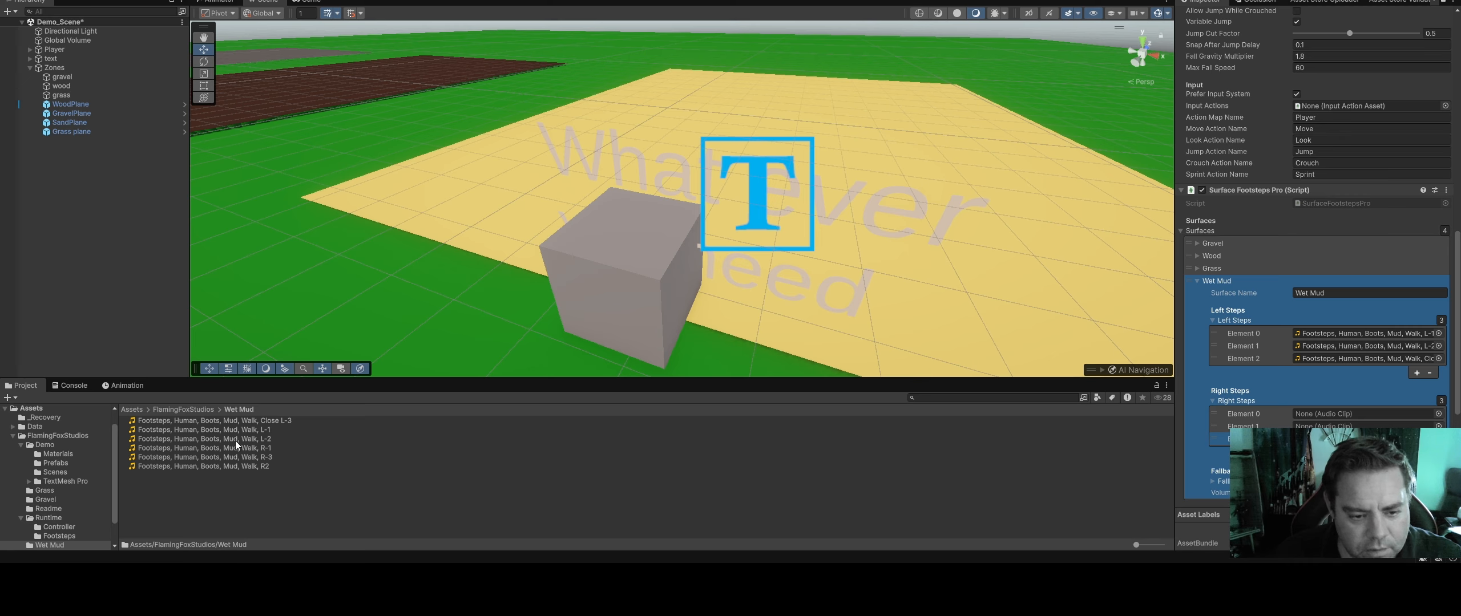
drag(234, 447, 1364, 414)
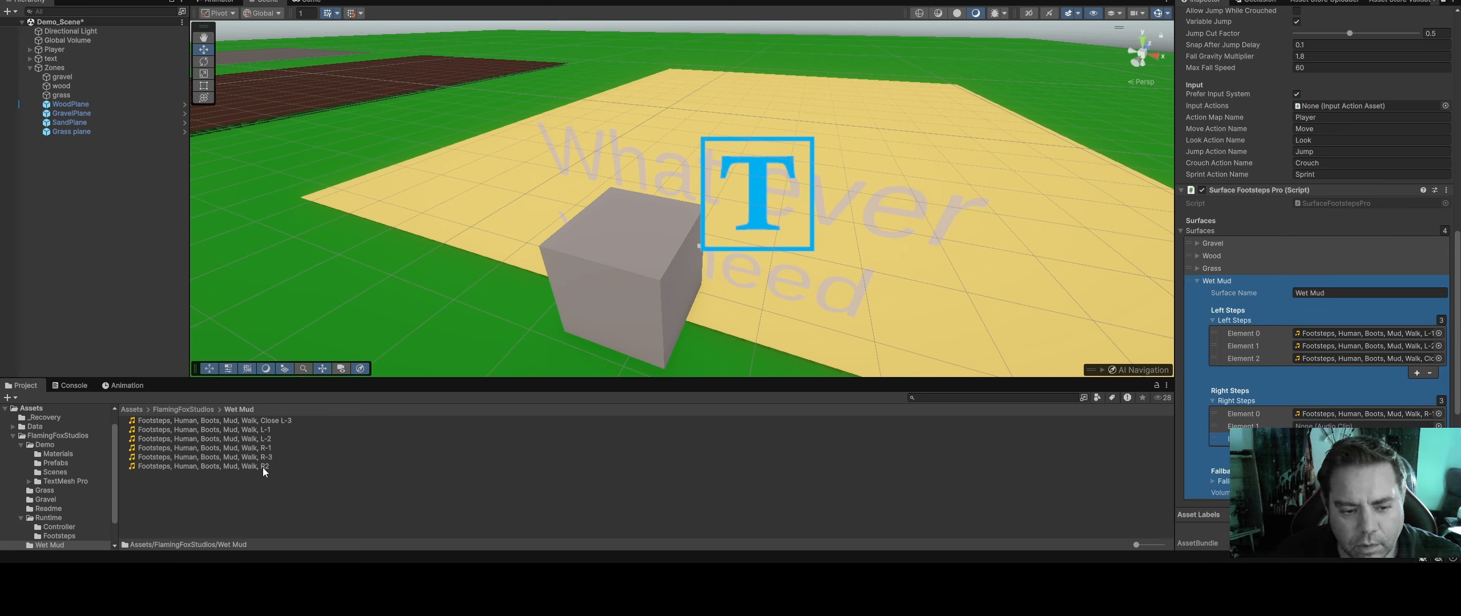
drag(262, 468, 1357, 425)
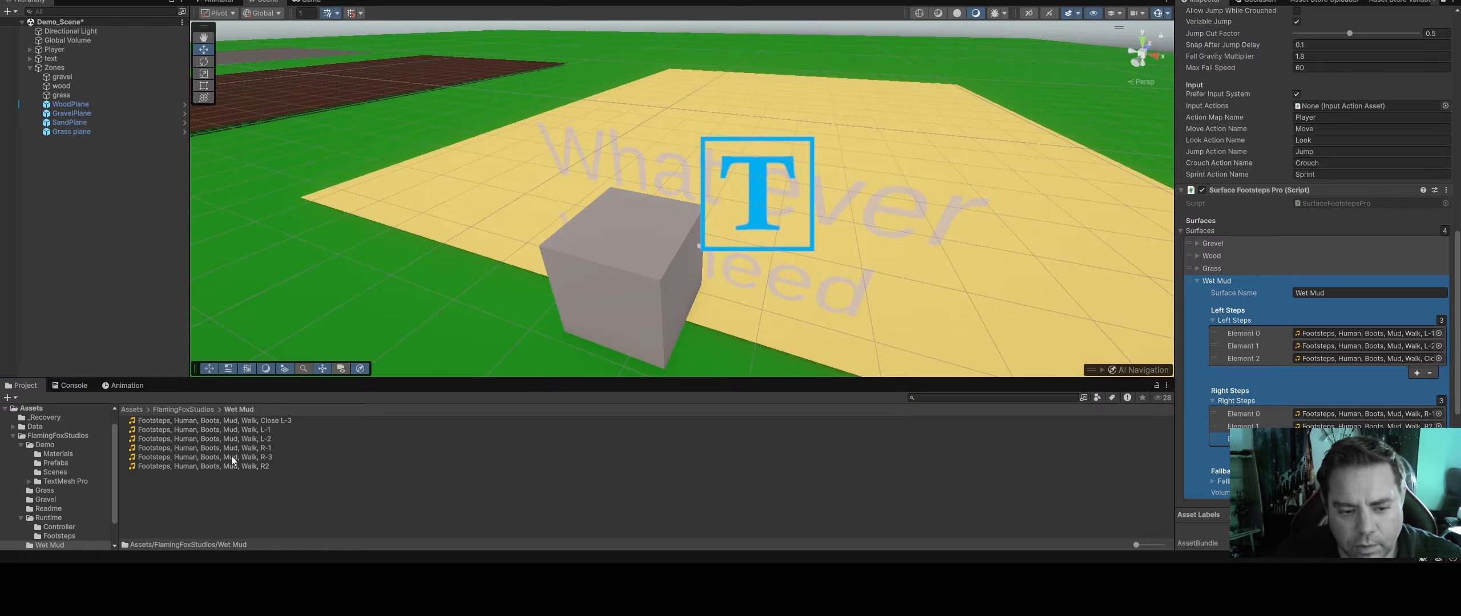
drag(232, 458, 1363, 439)
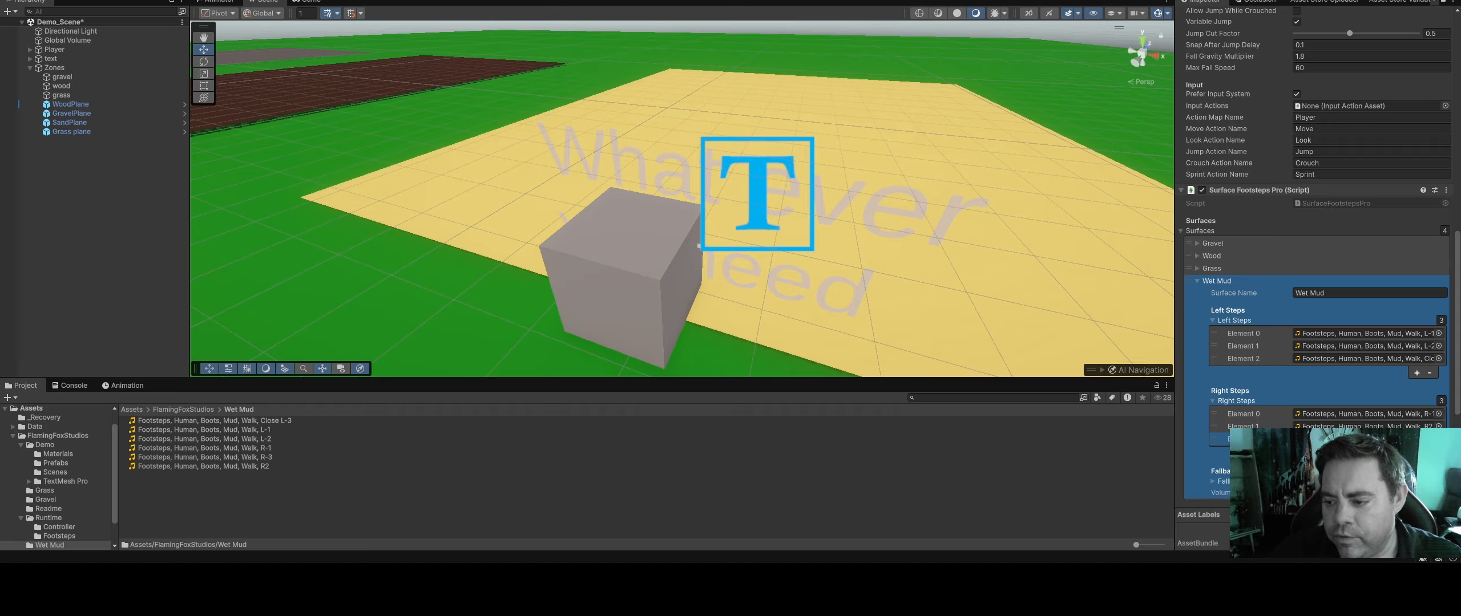
Check the grass zone's settings, and select the Wet Mud surface name in the Player's Surface Footsteps Pro component for copying
scroll(1317, 415, down, 3)
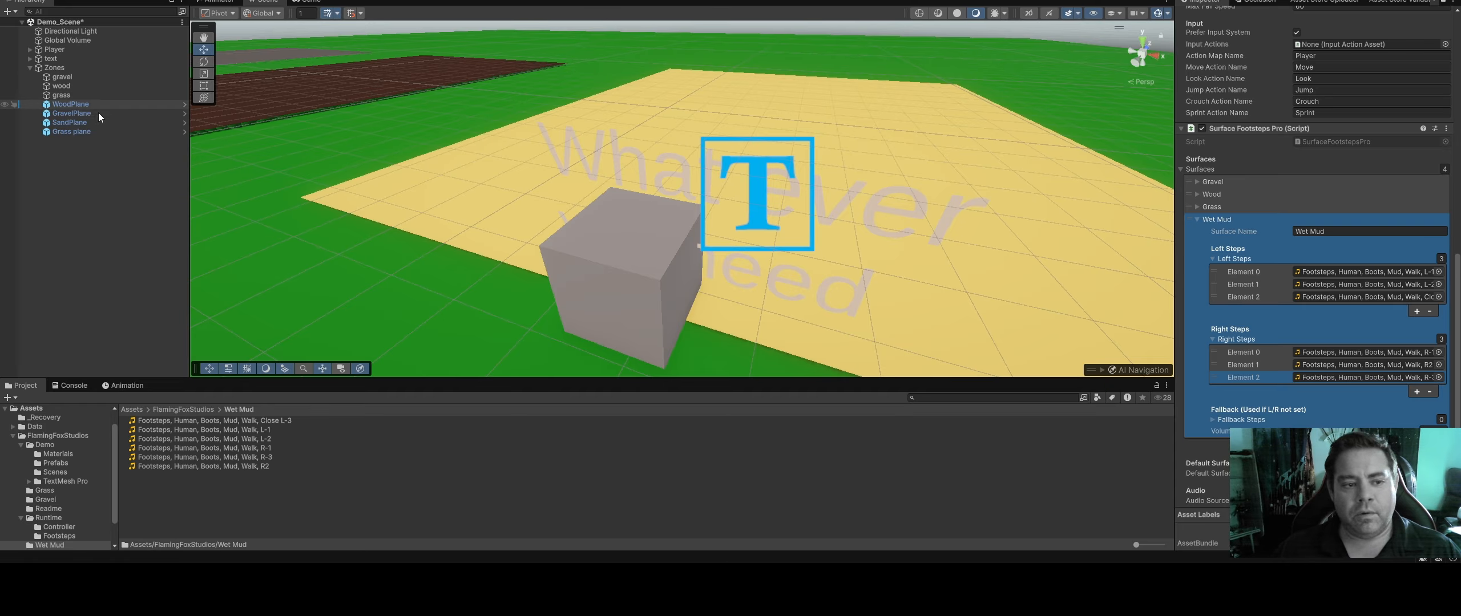
click(581, 284)
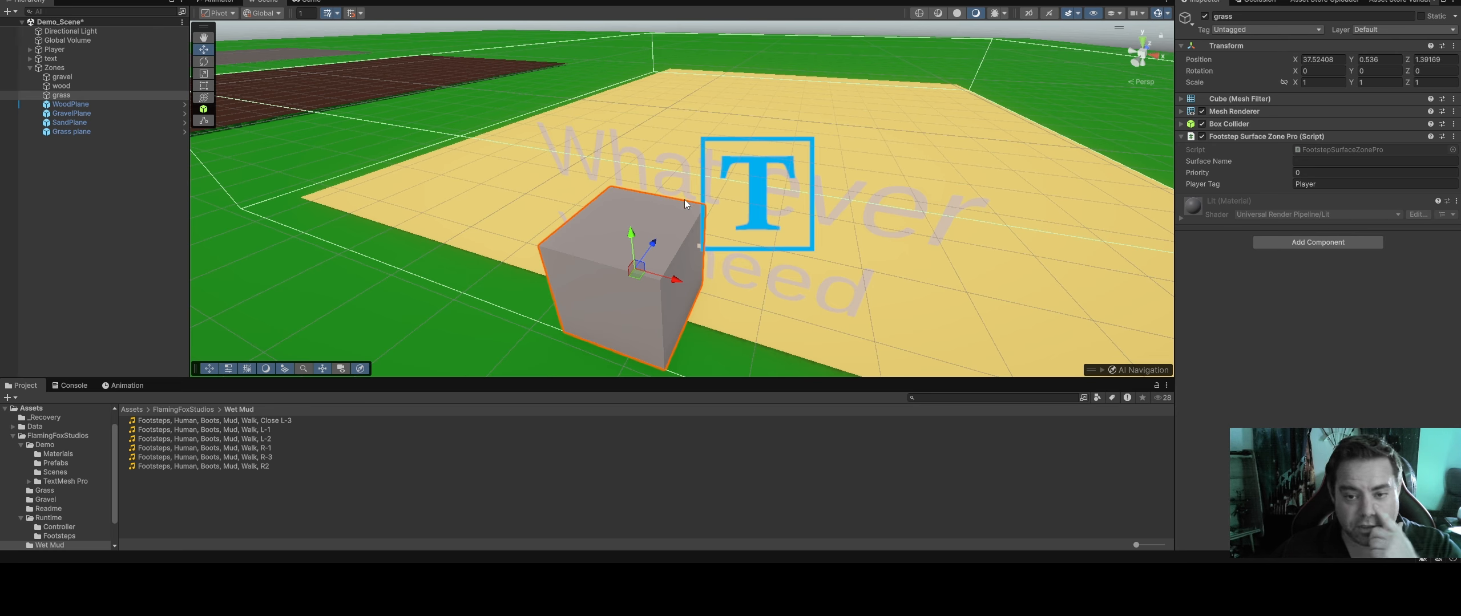
click(46, 50)
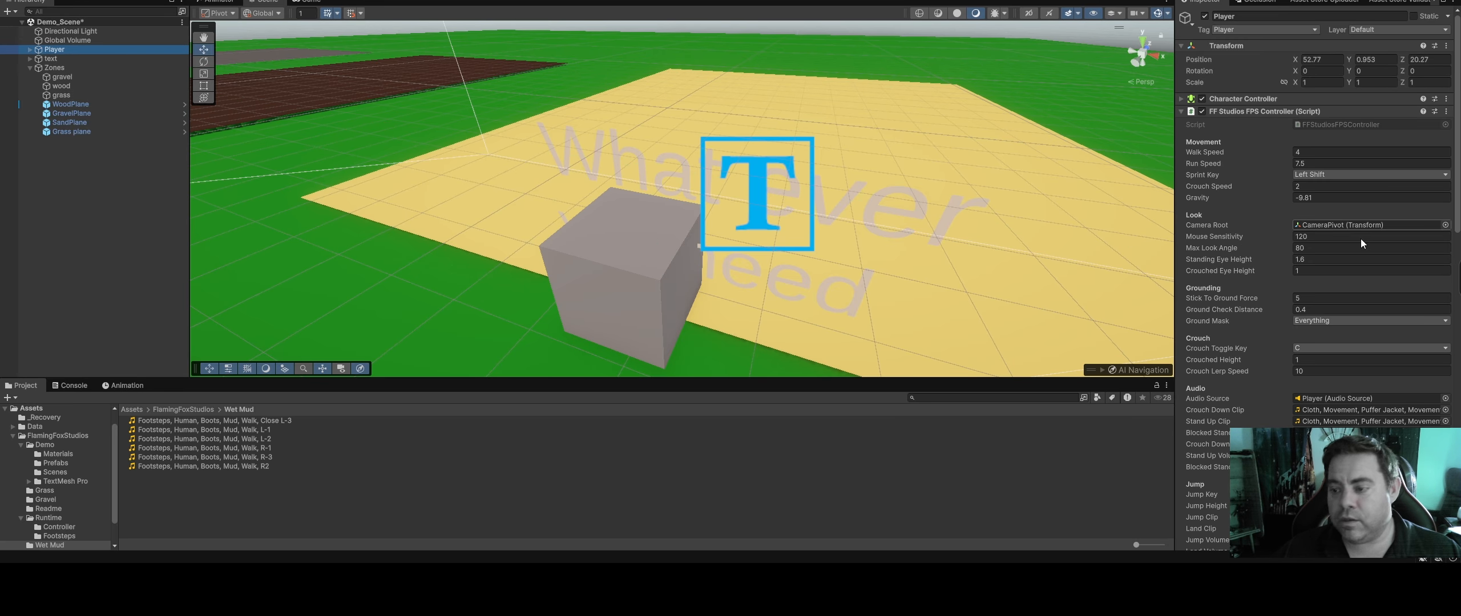
scroll(1361, 244, down, 20)
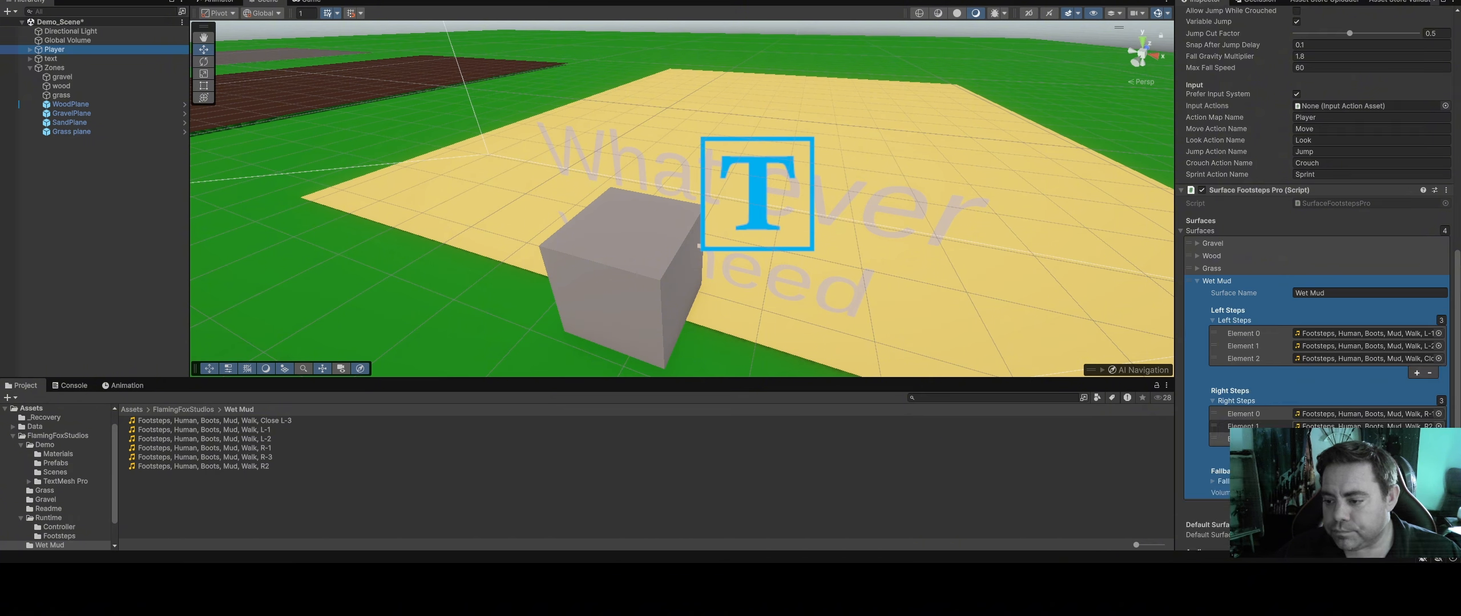
scroll(1326, 351, down, 5)
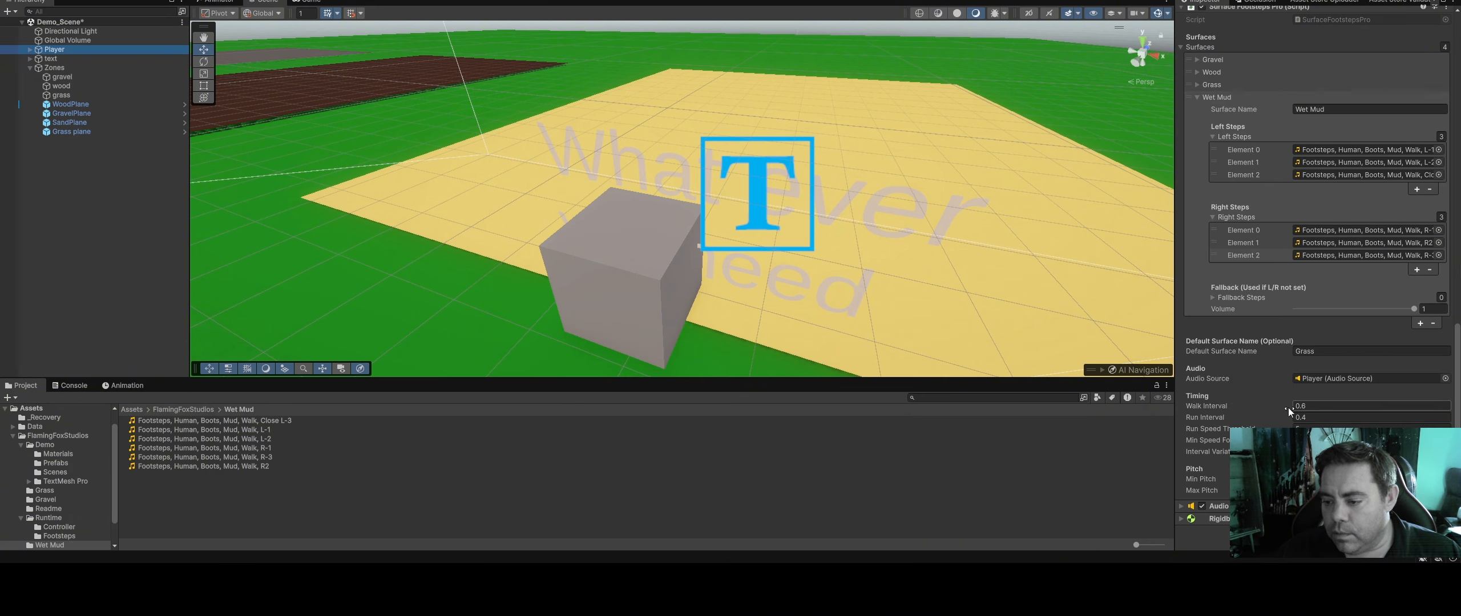
click(1320, 276)
scroll(1258, 207, up, 1)
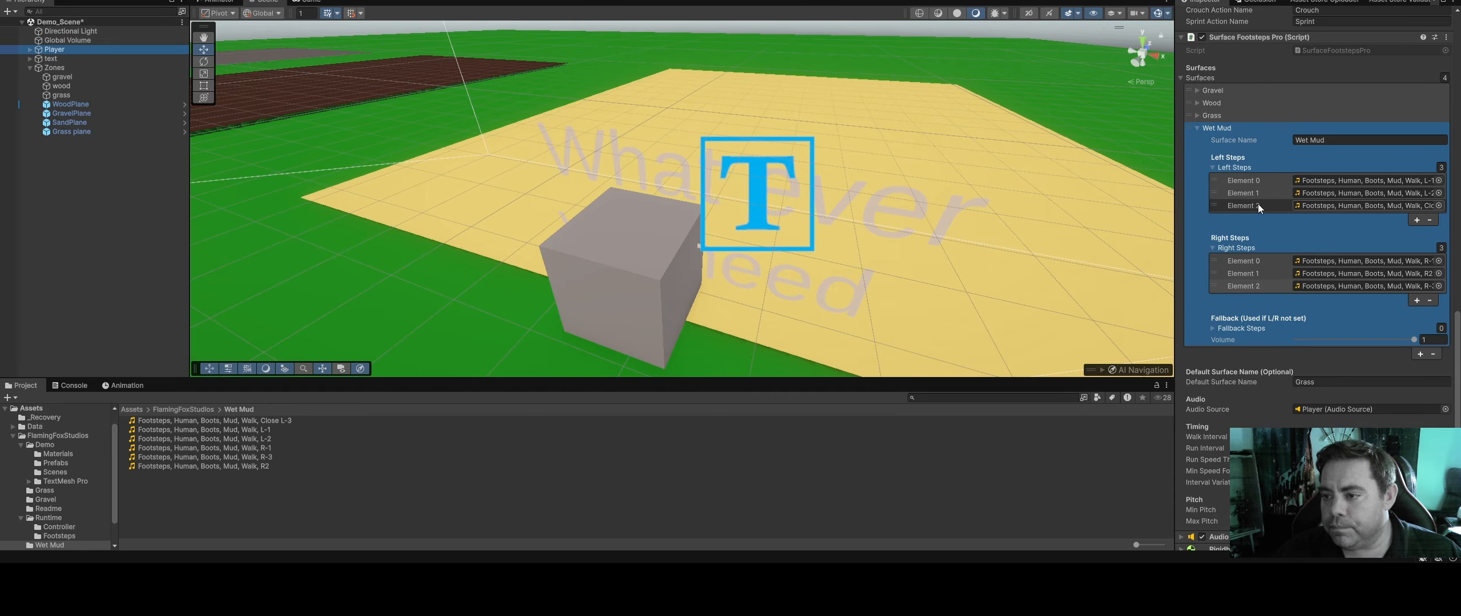
click(1339, 141)
key(ctrl+c)
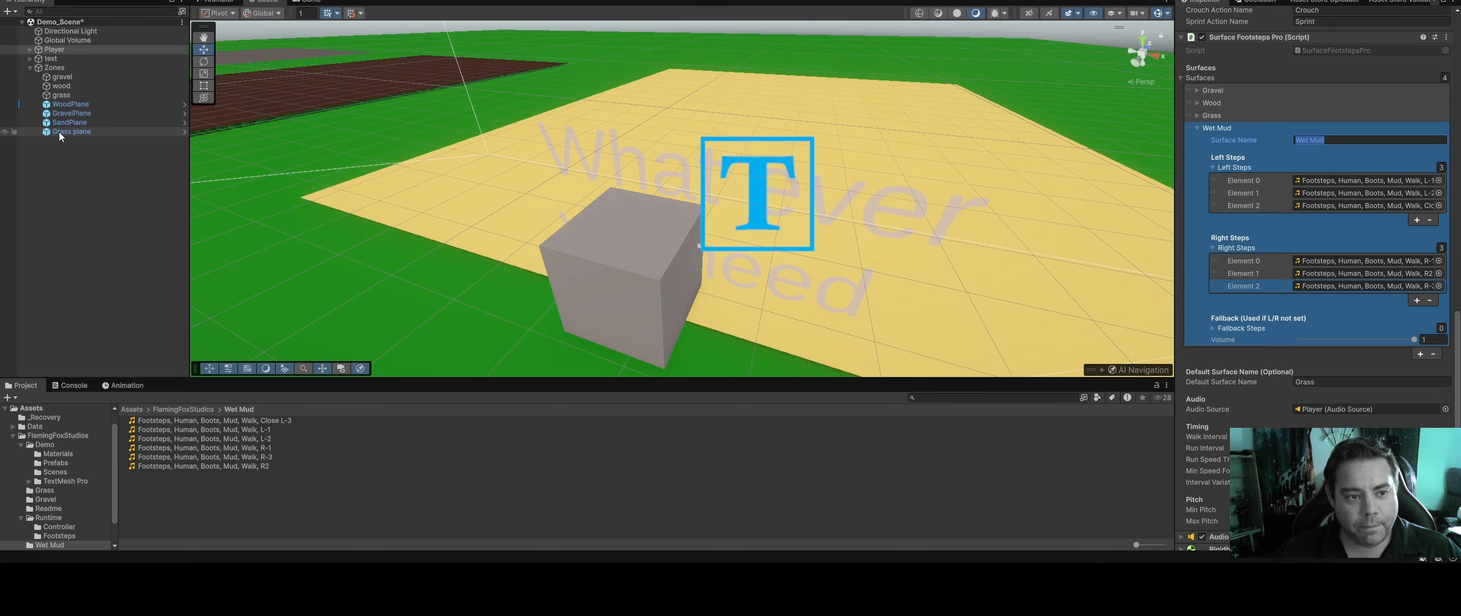
Set the grass zone's Surface Name to Wet Mud in its Footstep Surface Zone Pro component
click(591, 274)
click(1329, 161)
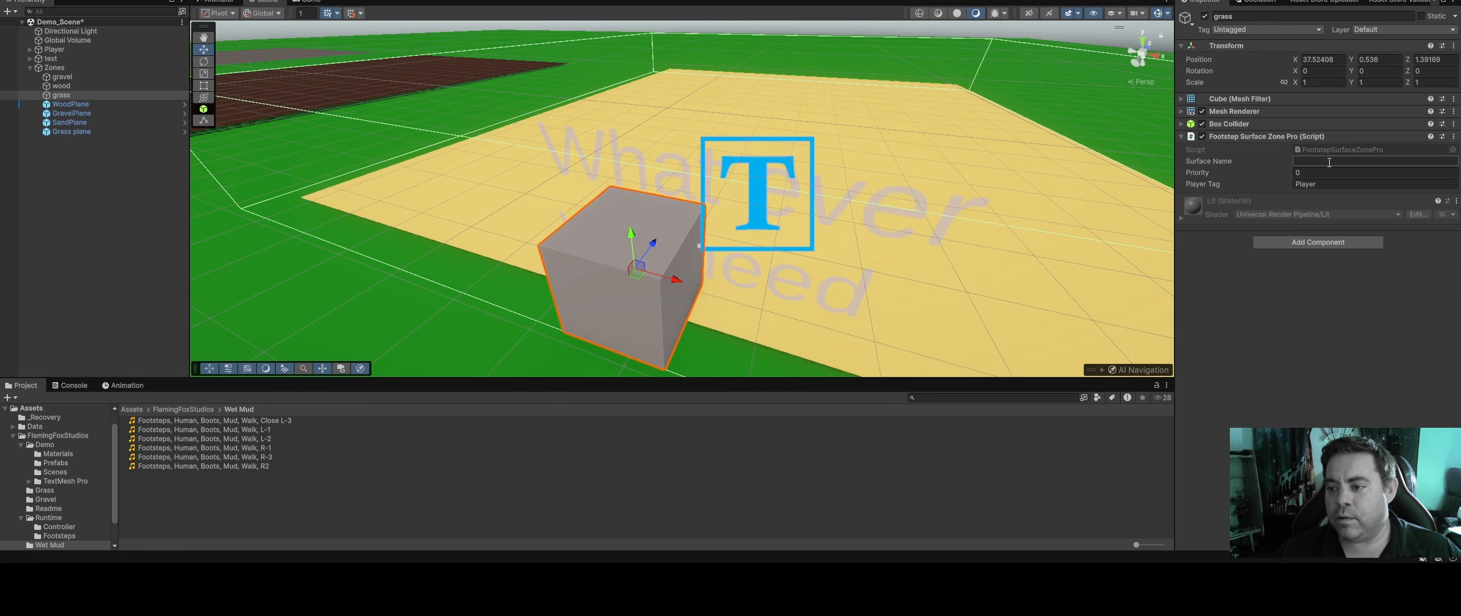
text(Wet Mud)
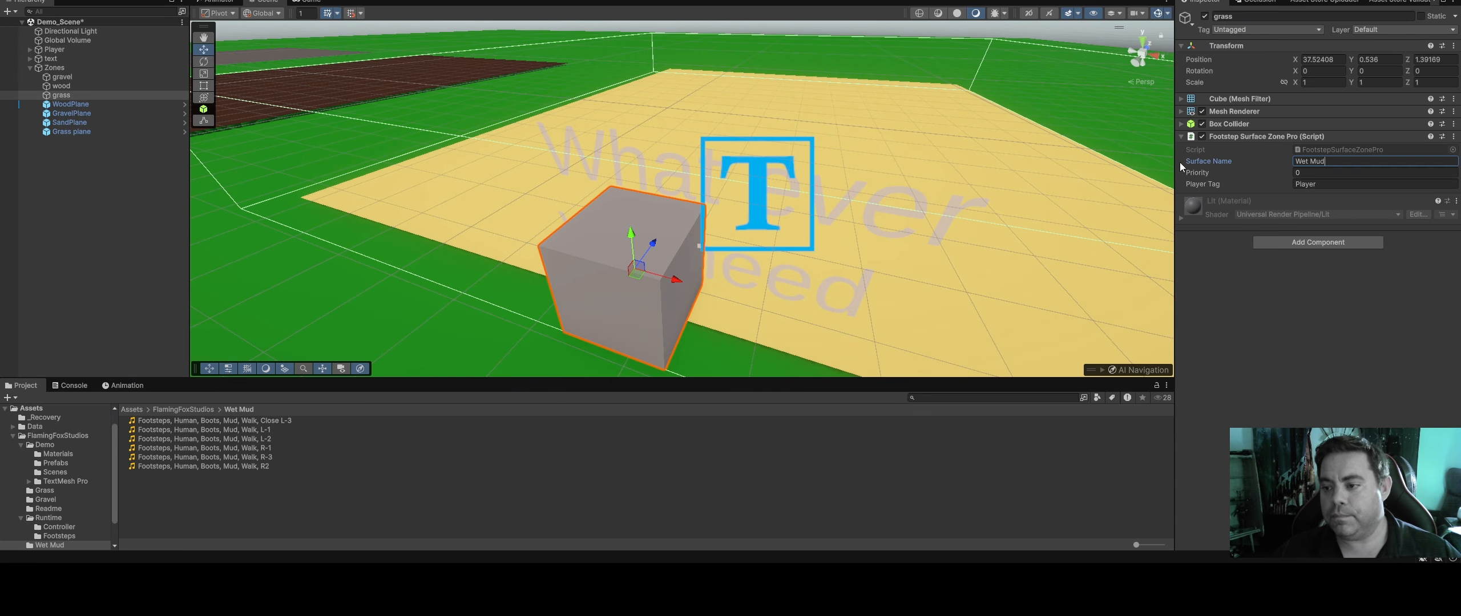
right_drag(816, 220, 856, 196)
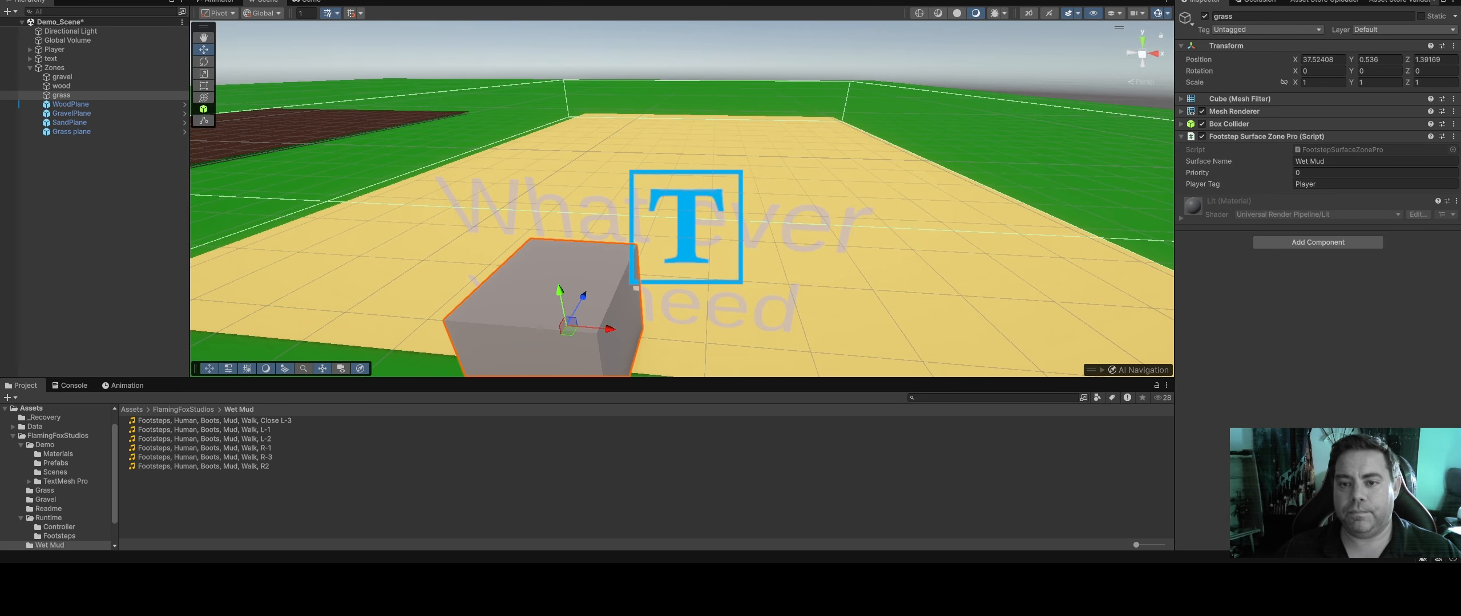
Run the scene and walk the player across the wood area and onto the yellow zone to test the footsteps
click(712, 0)
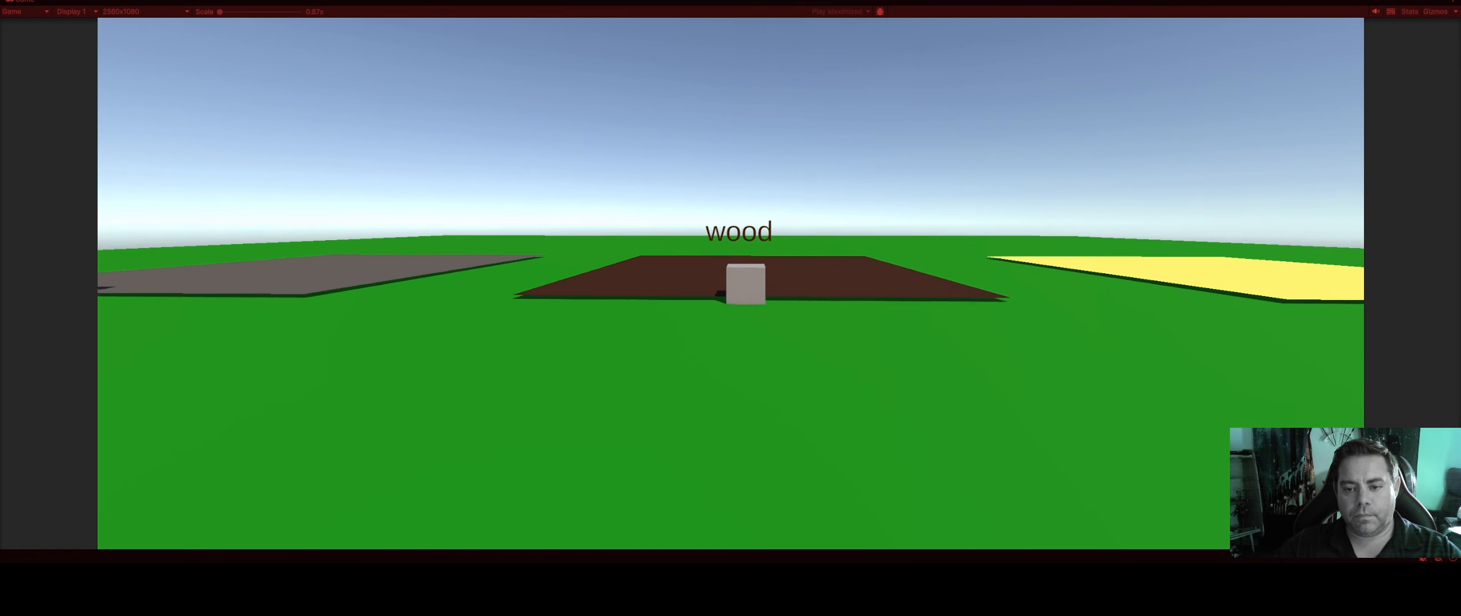
key(w)
key(d)
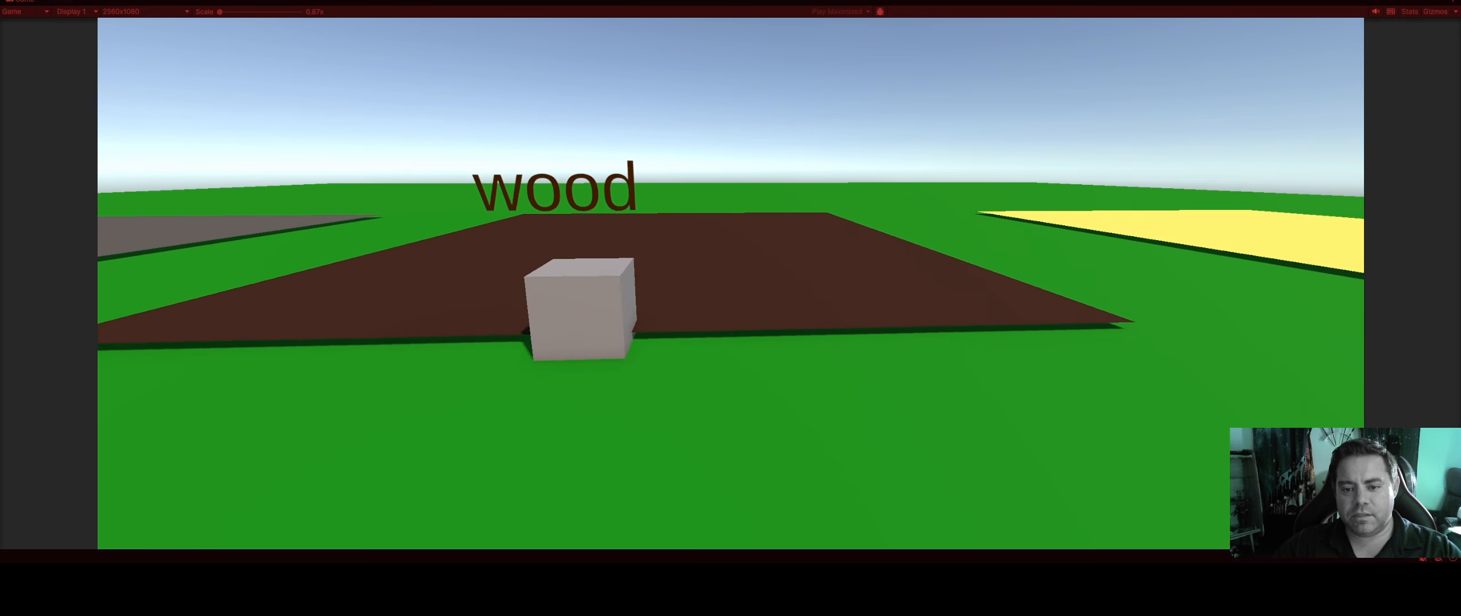
key(w)
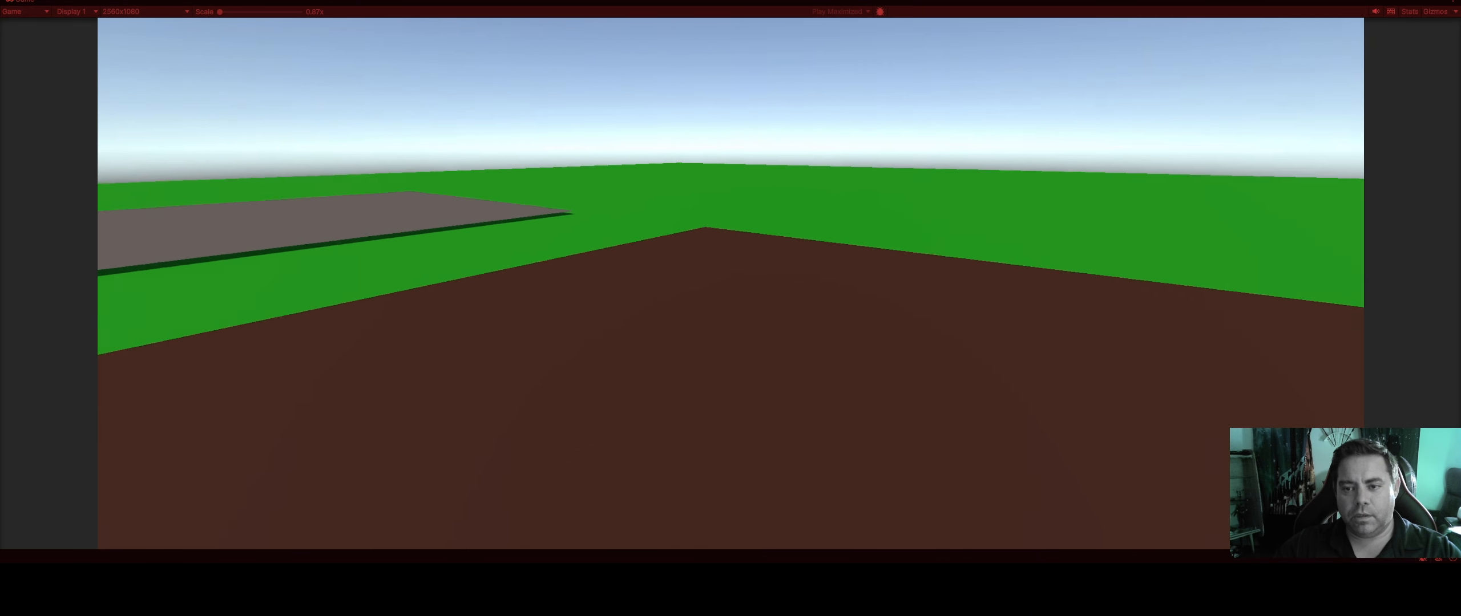
key(w)
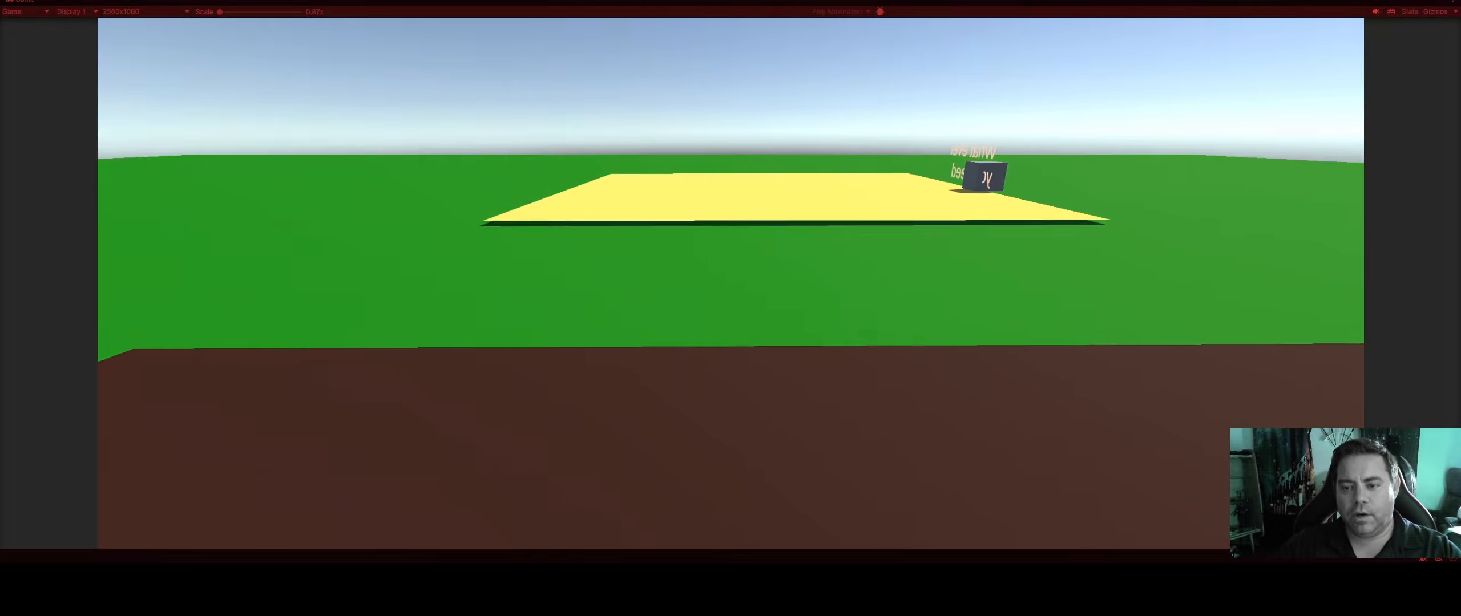
key(w)
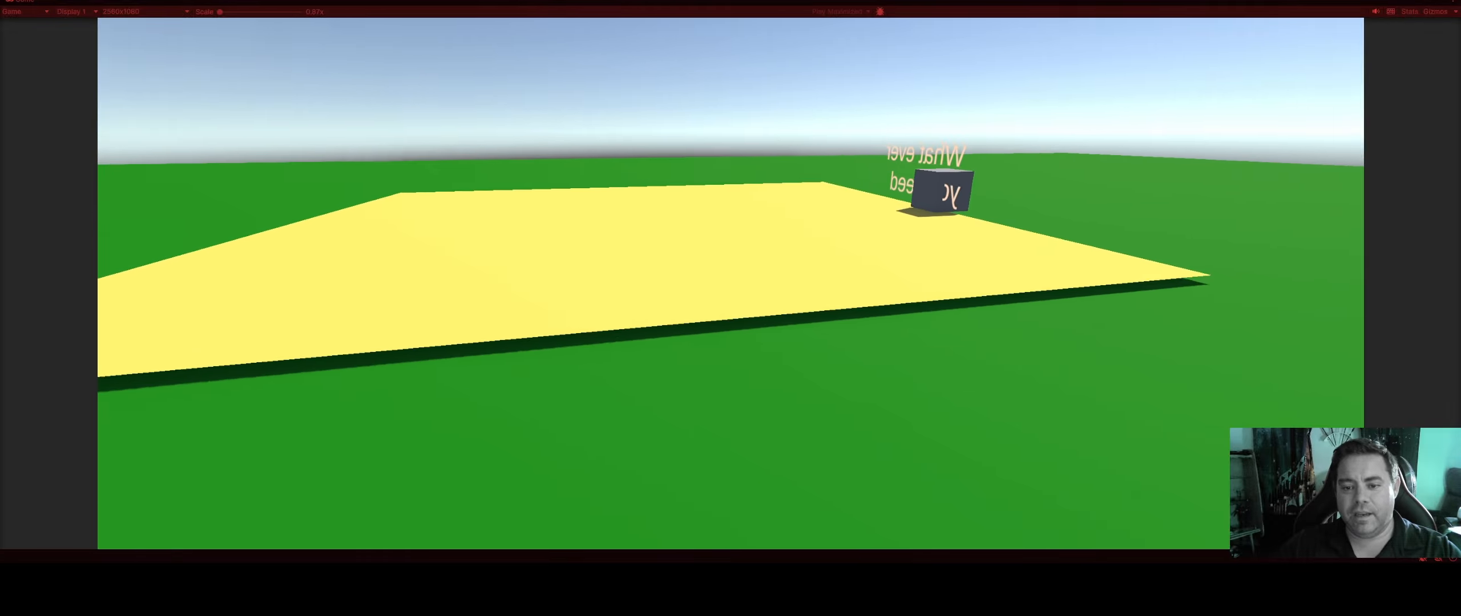
key(w)
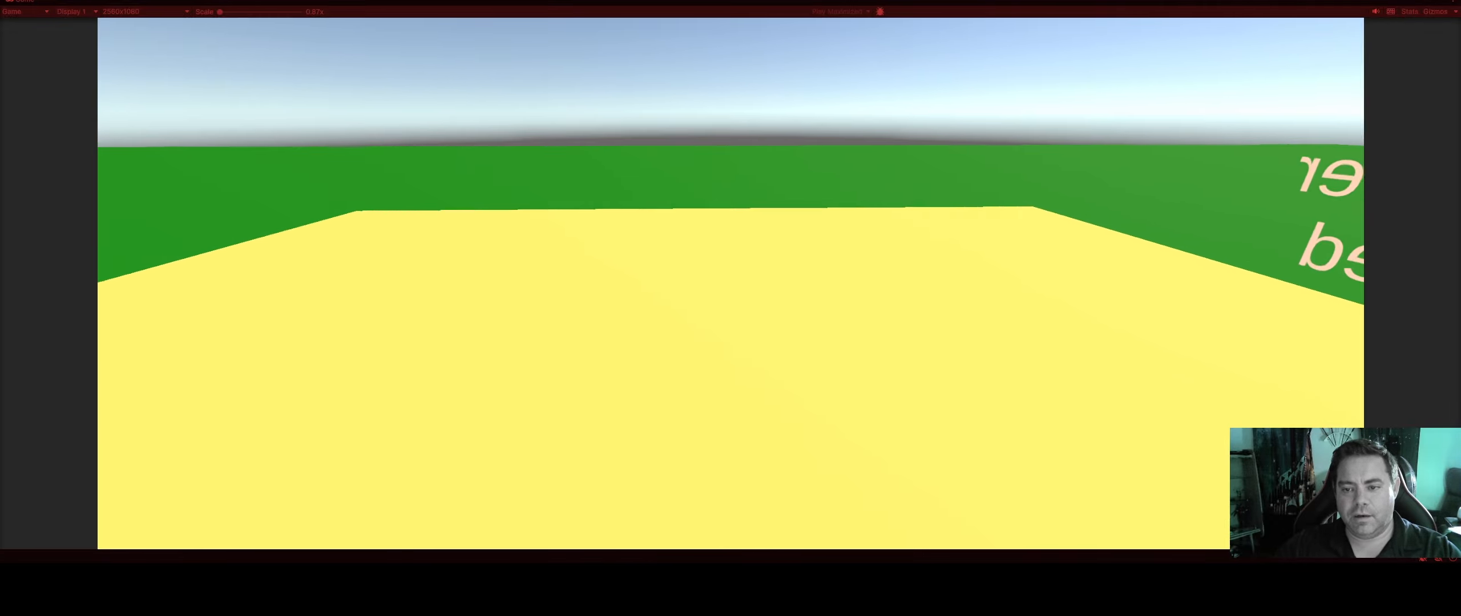
Walk the player back from the yellow zone across the wood and gravel areas and end the play test
key(w)
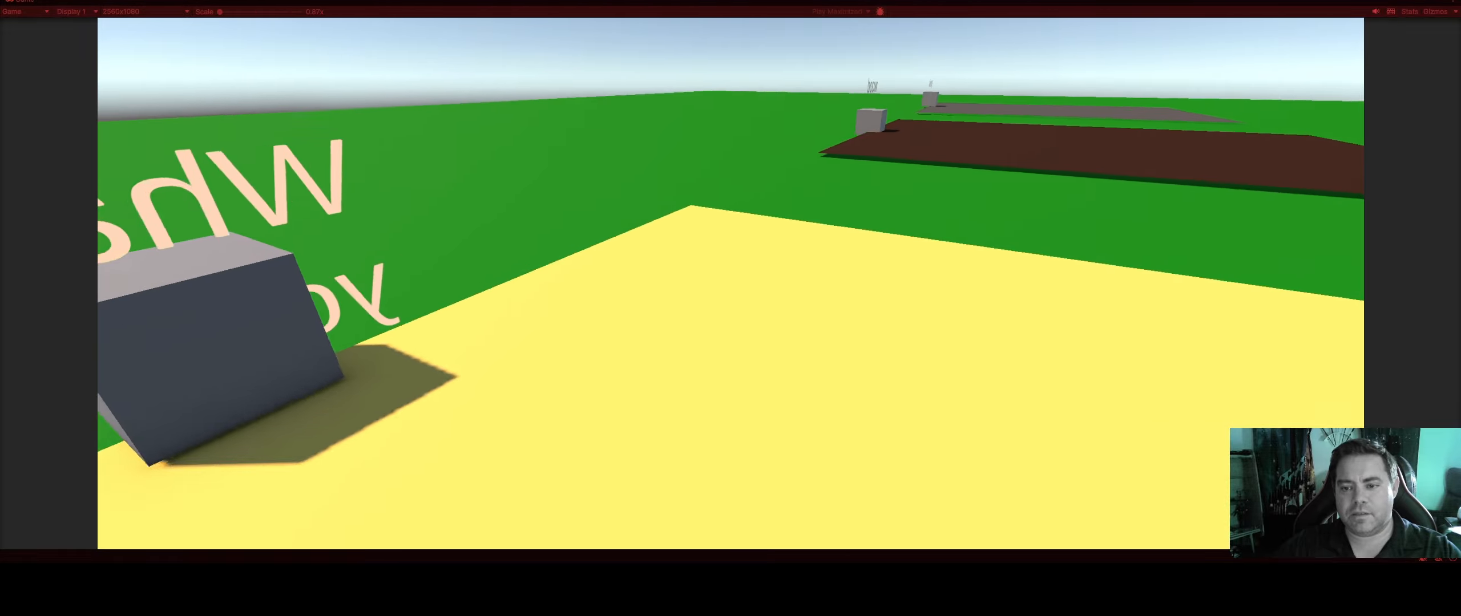
key(w)
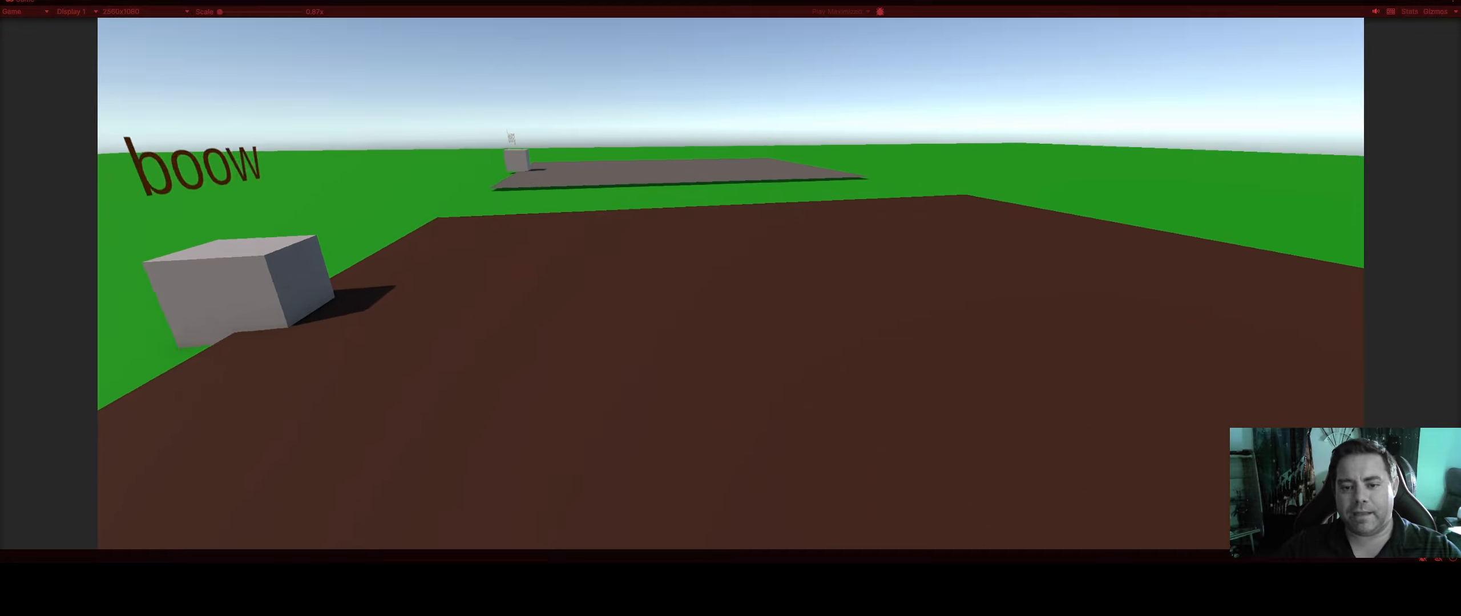
key(w)
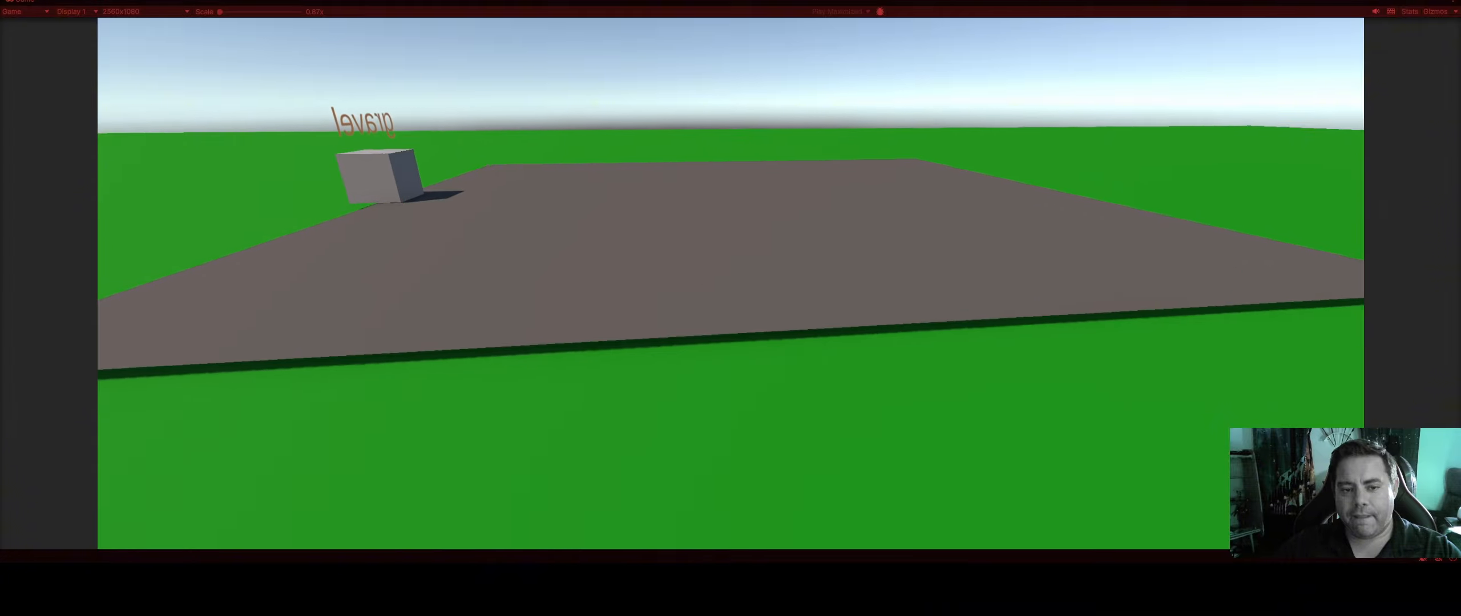
key(w)
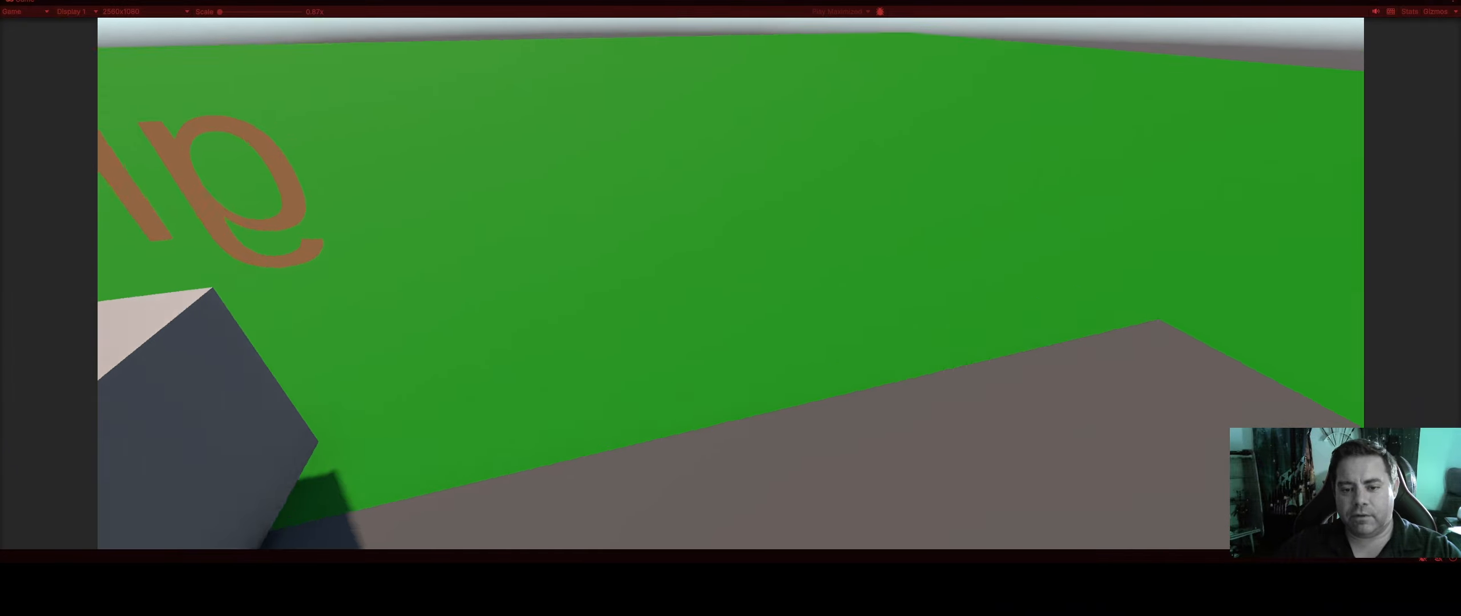
key(w)
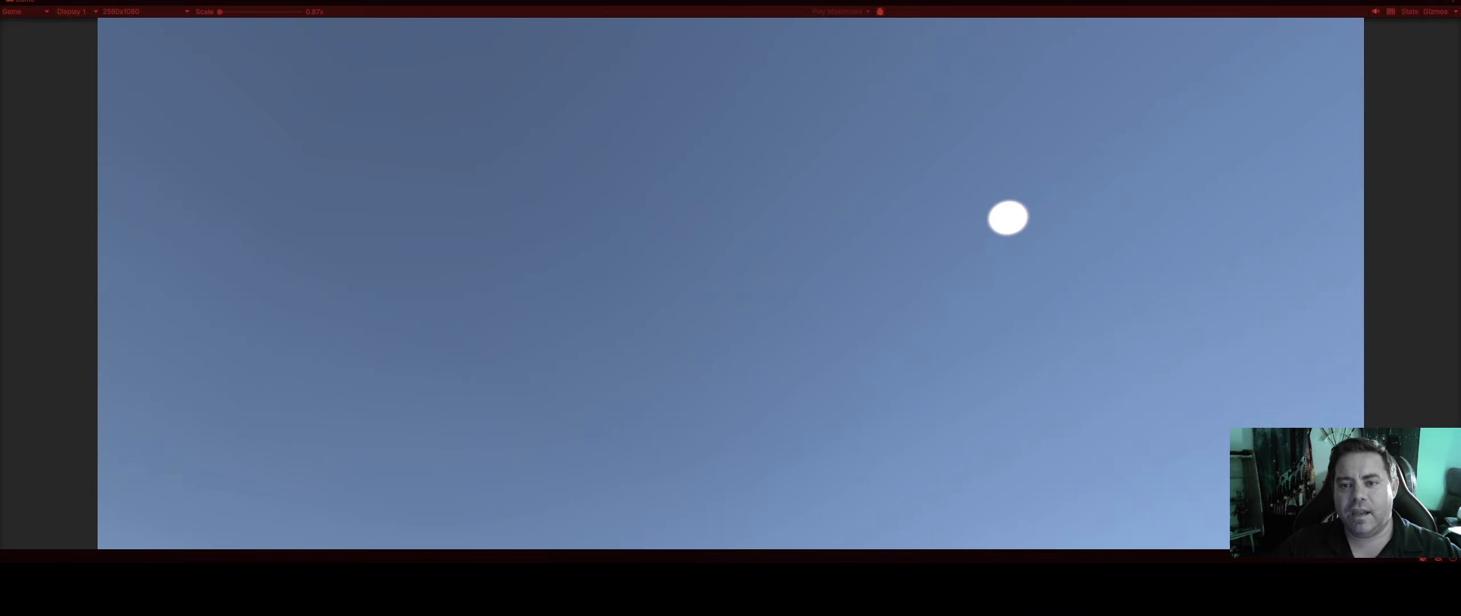
key(ctrl+p)
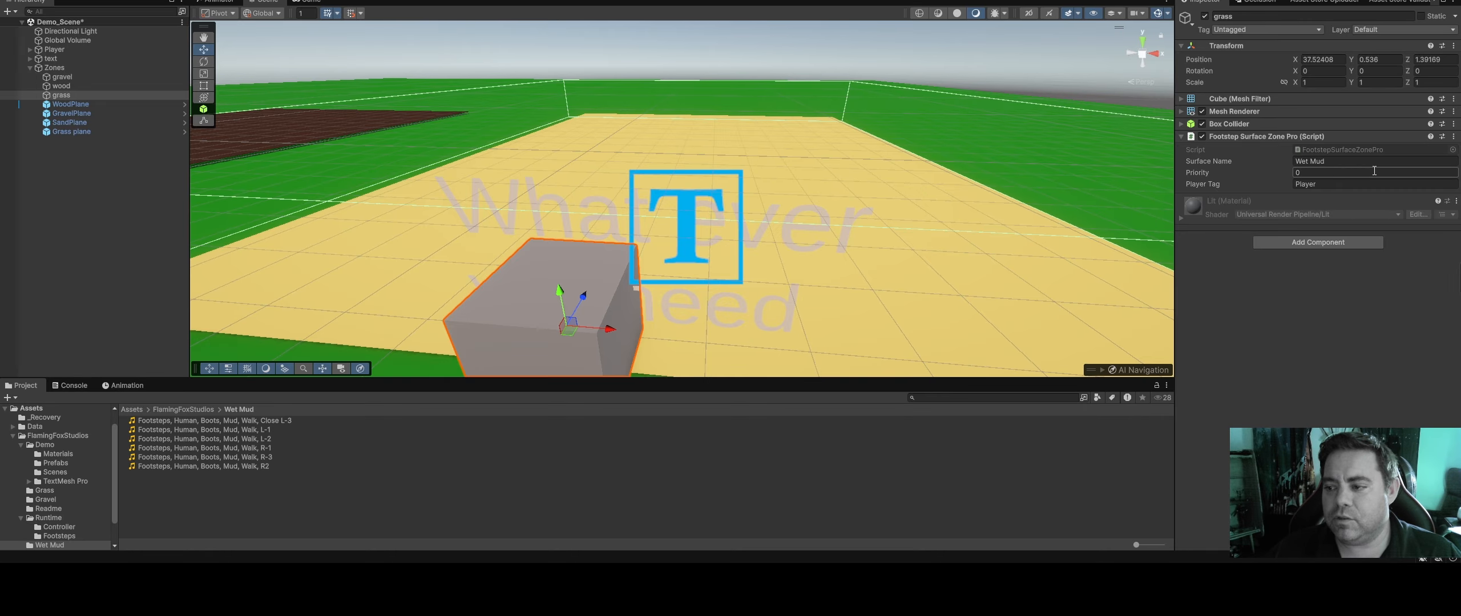
Check the wood zone's surface name and set the grass zone's Surface Name to Wood
click(66, 88)
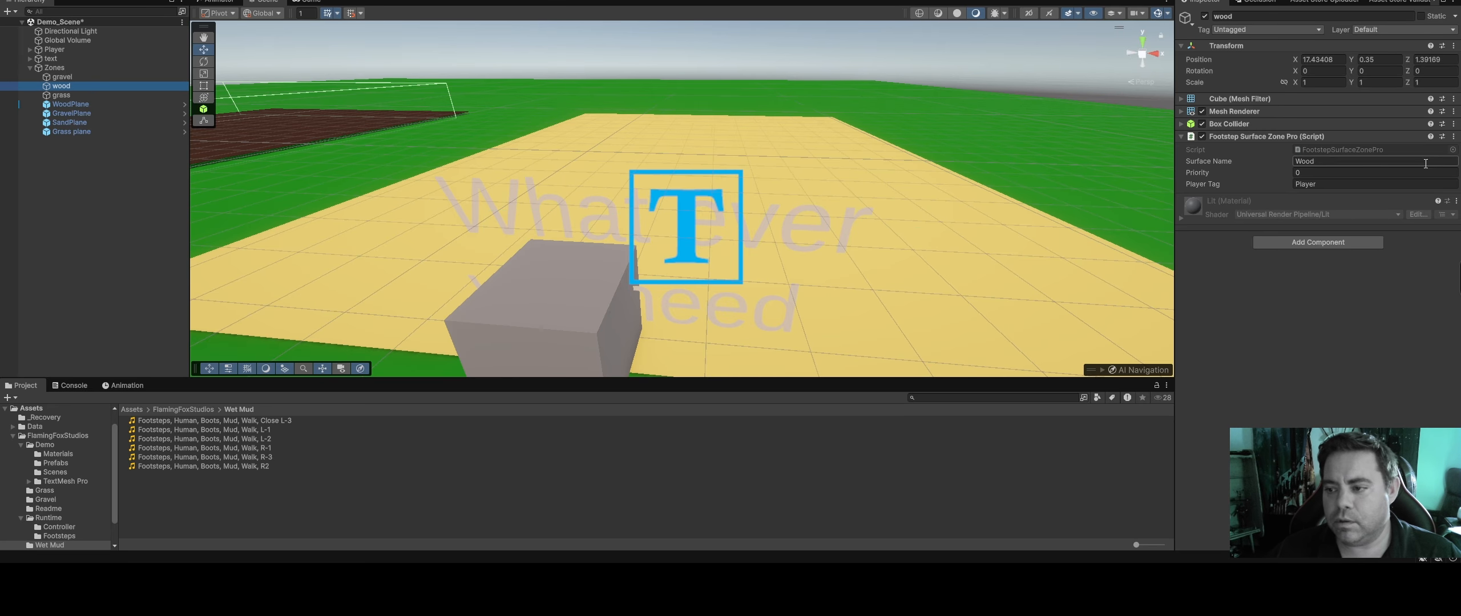
click(1318, 161)
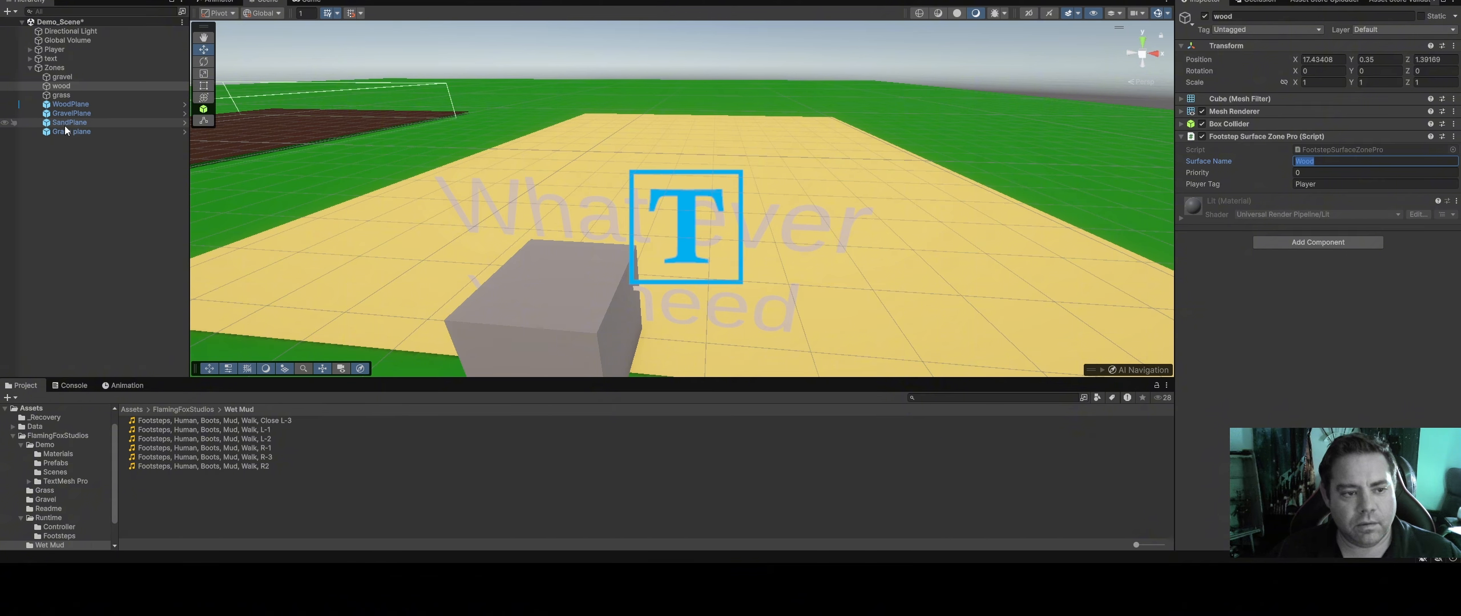
click(550, 279)
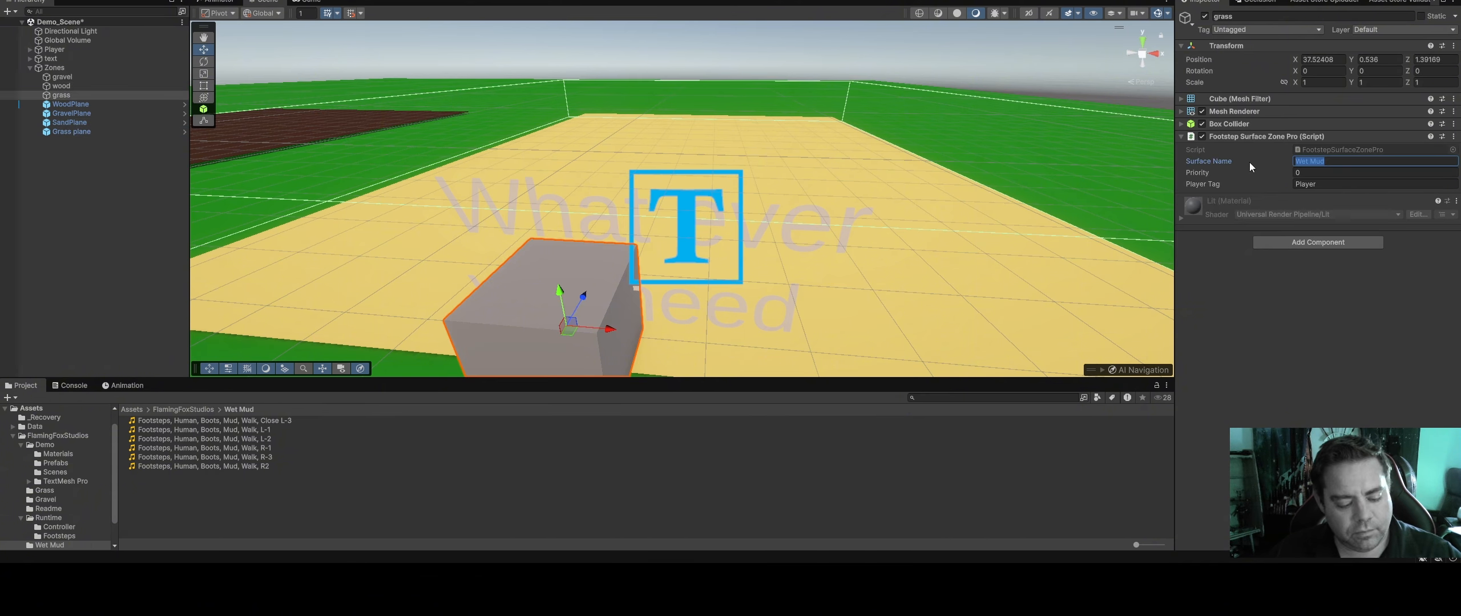
text(Wood)
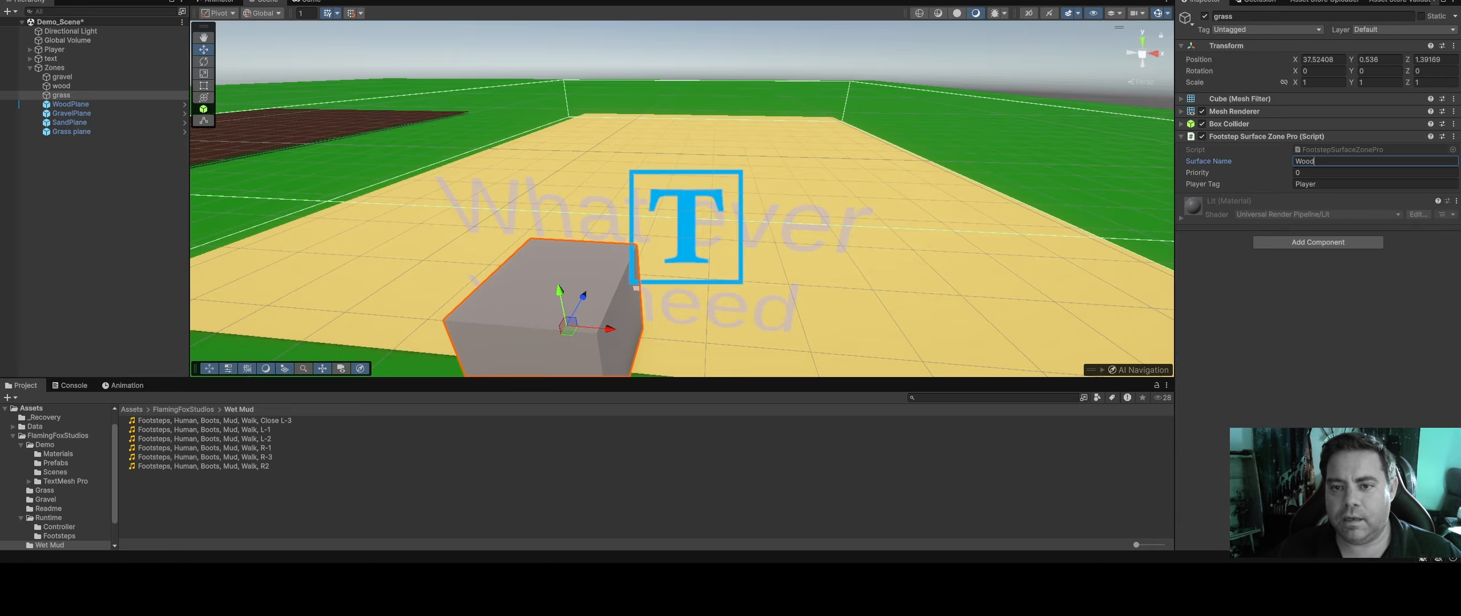
key(Return)
Play-test the scene by walking the player straight onto the yellow zone, and stop the run
key(ctrl+p)
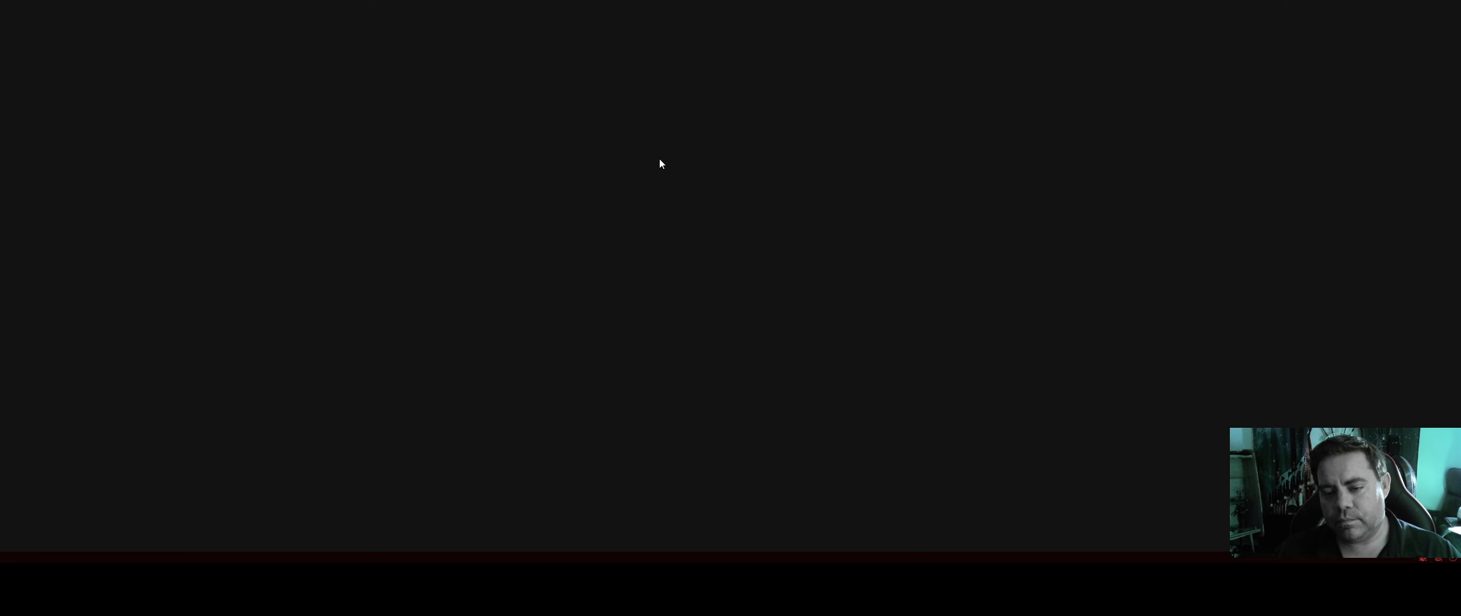
key(w)
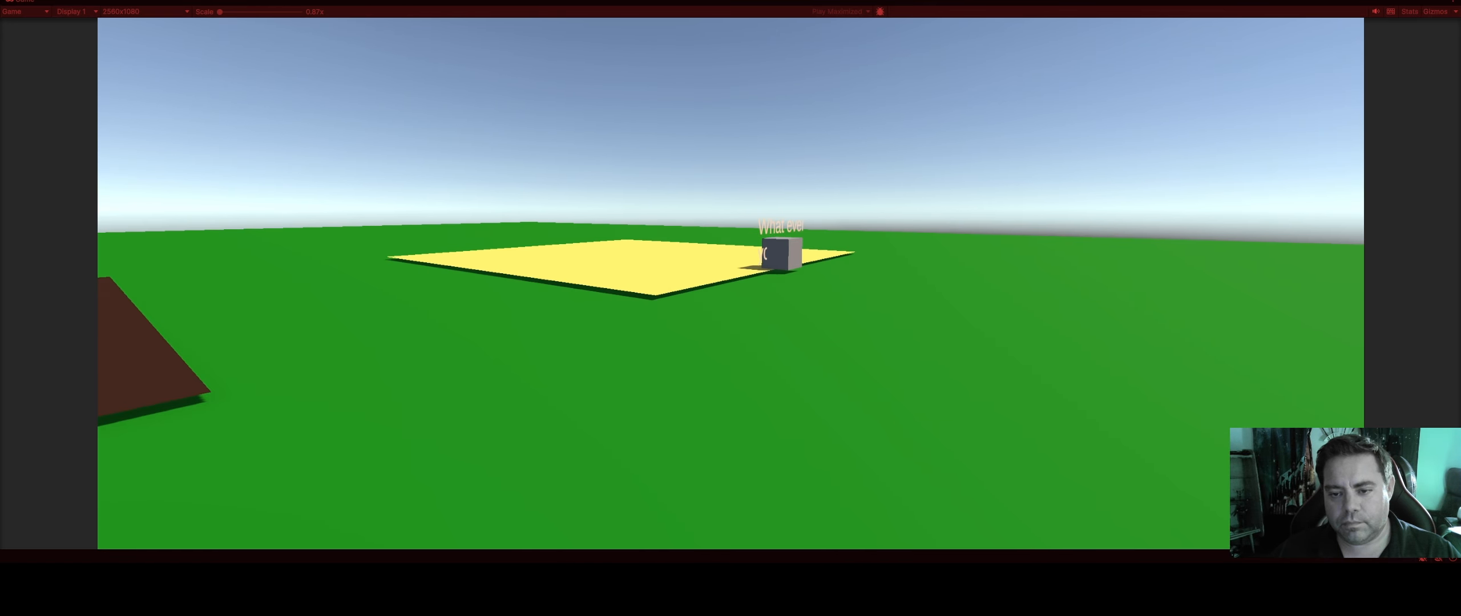
key(w)
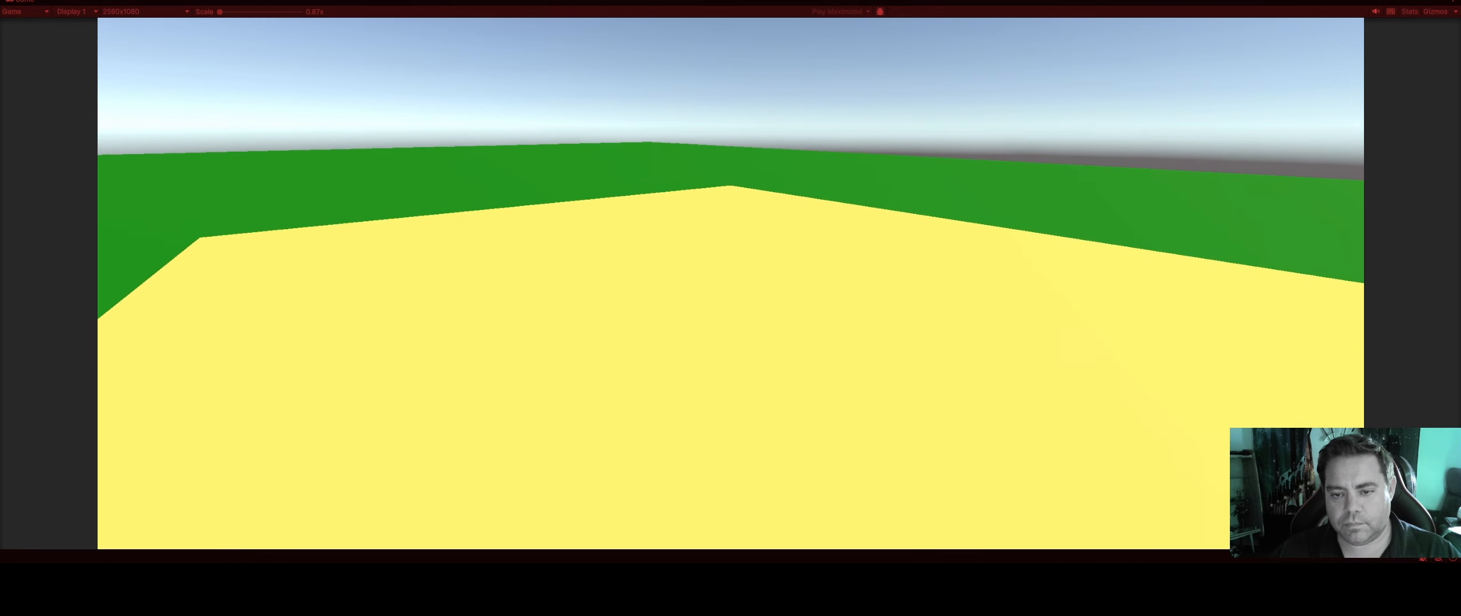
key(w)
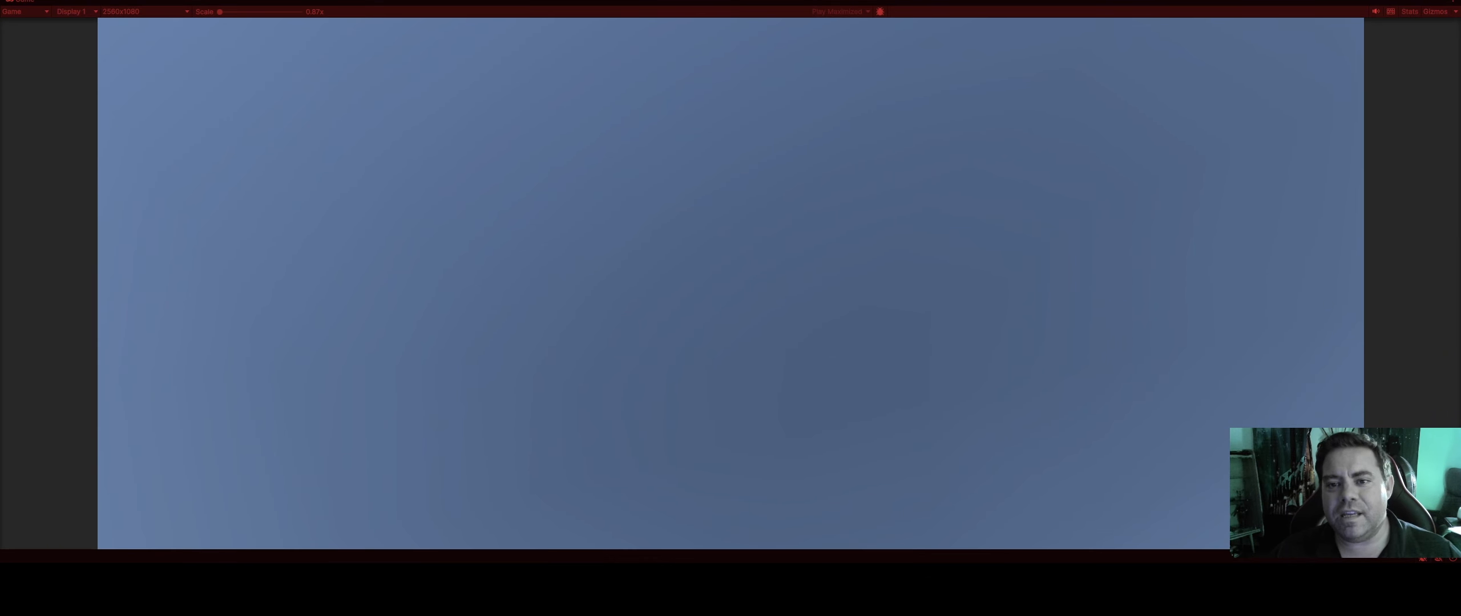
key(ctrl+p)
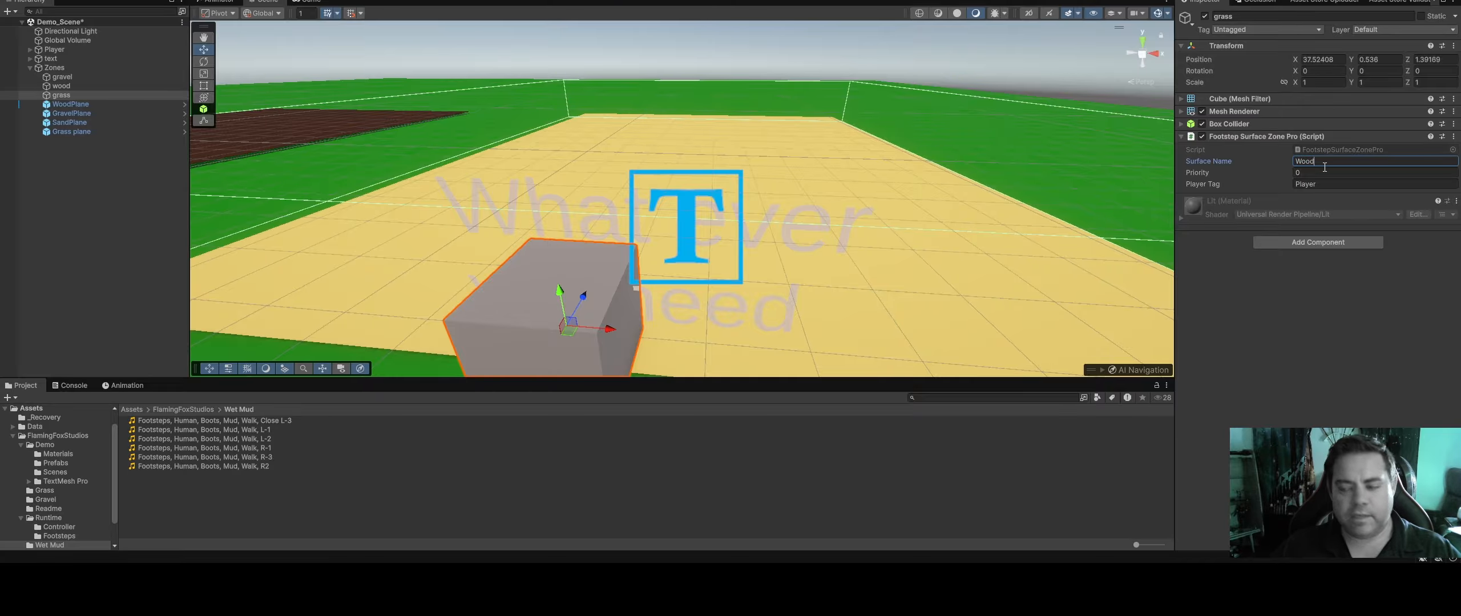
Restore the grass zone's Surface Name to Wet Mud
key(ctrl+v)
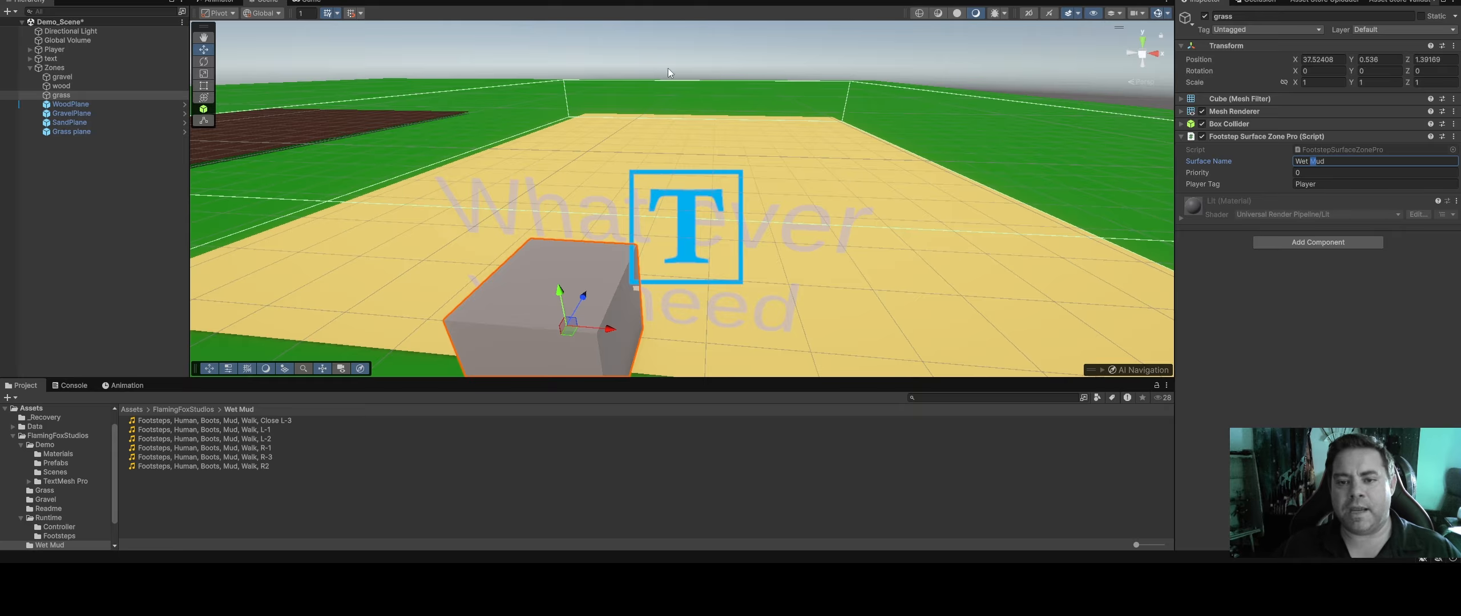
click(648, 47)
View the Wet Mud footstep zone beside the forest path in the OutdoorsScene project
right_drag(831, 90, 744, 105)
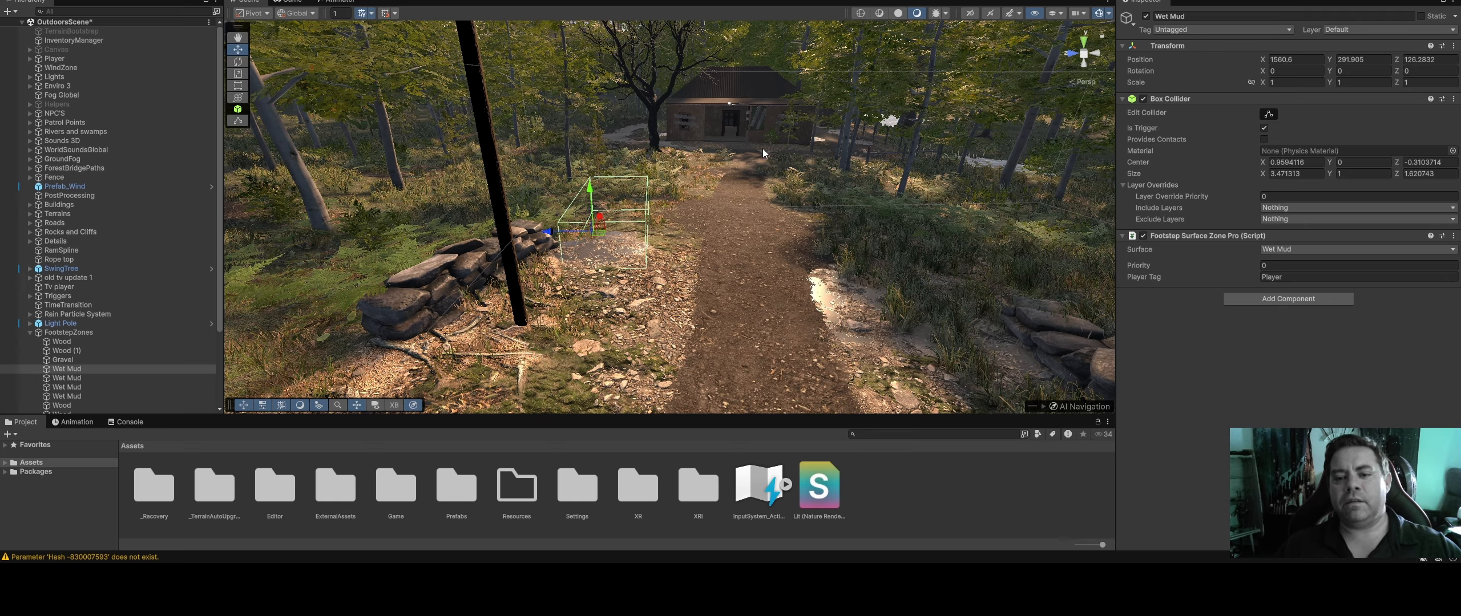
right_drag(753, 180, 744, 150)
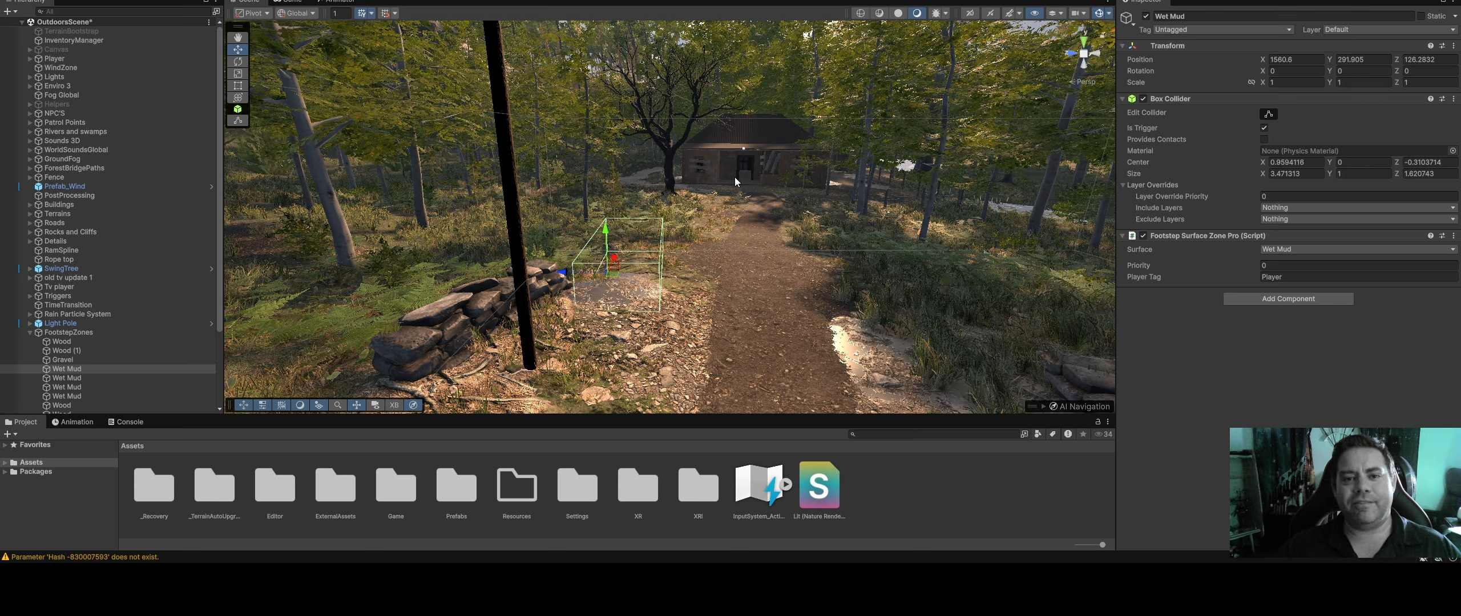
mouse_move(711, 544)
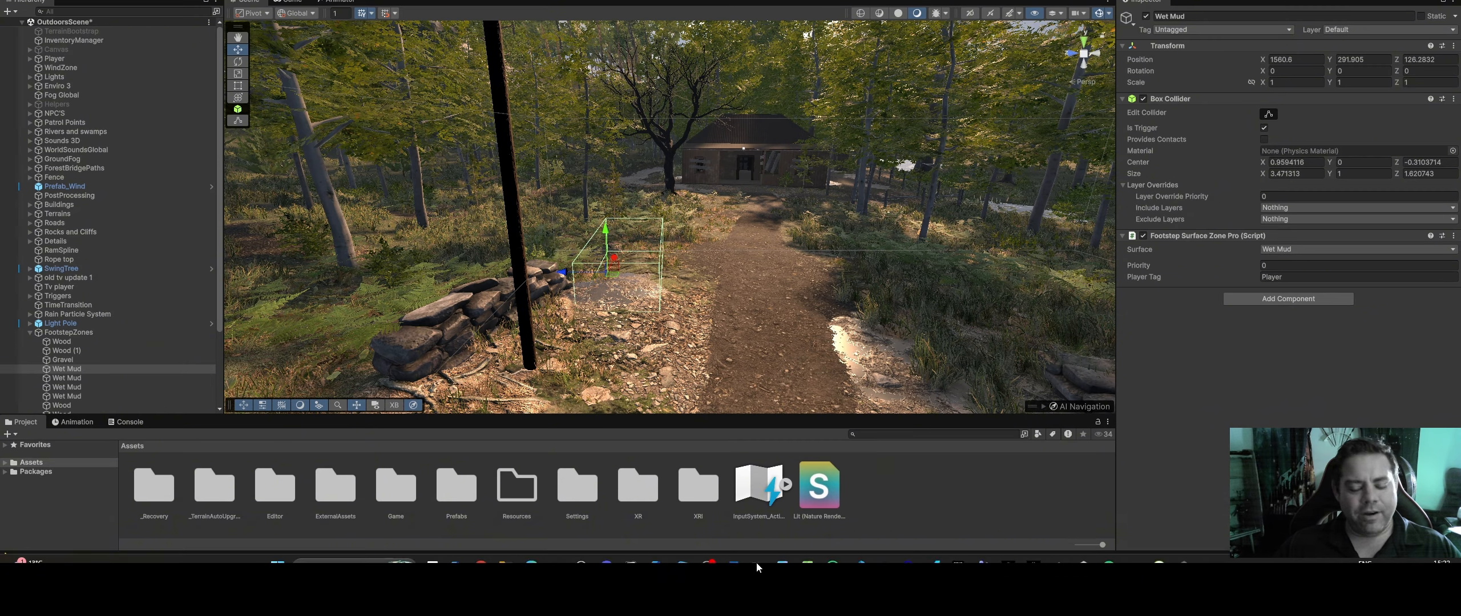